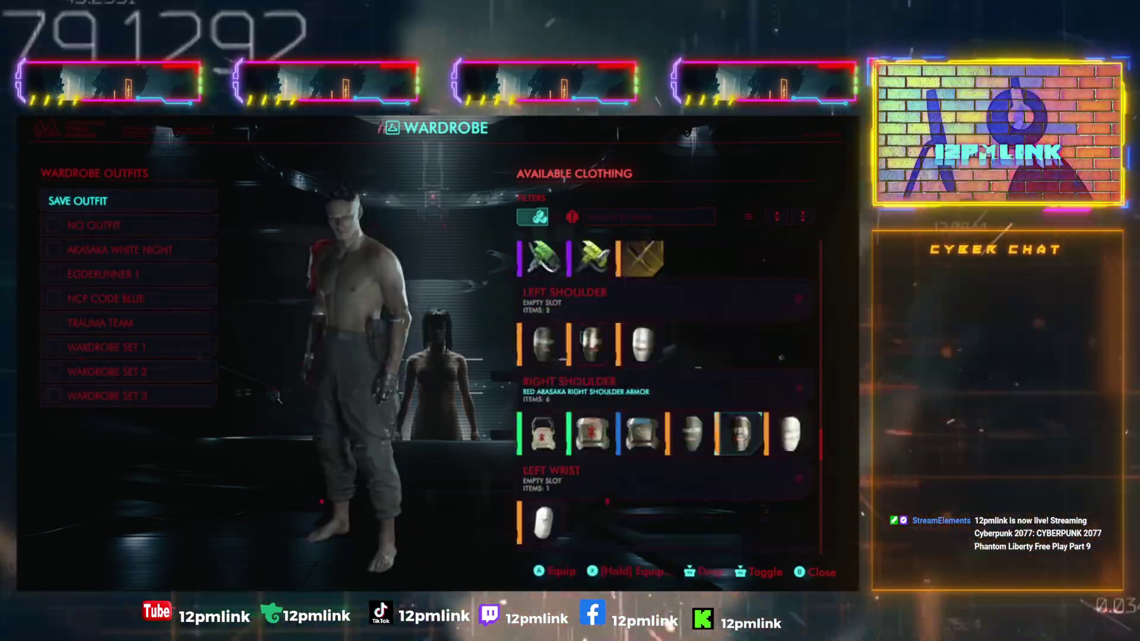
Equip the MaxTac Multilayered Armor-Weave Jacket in the character's Torso / Aux slot.
scroll(670, 356, "up", 3)
left_click(541, 506)
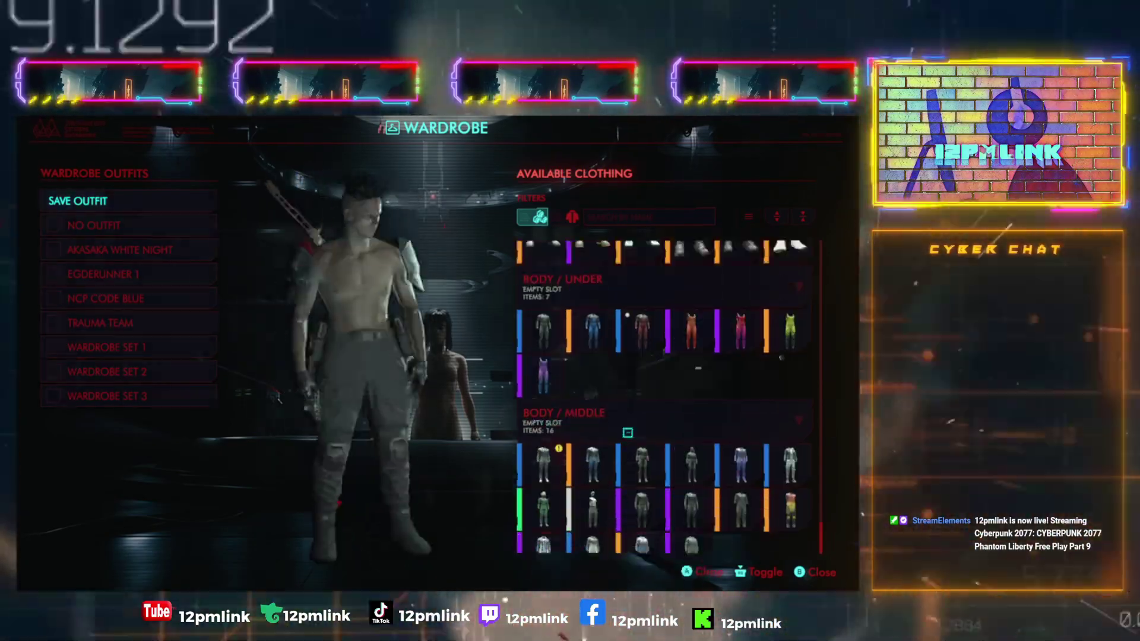
left_click(592, 442)
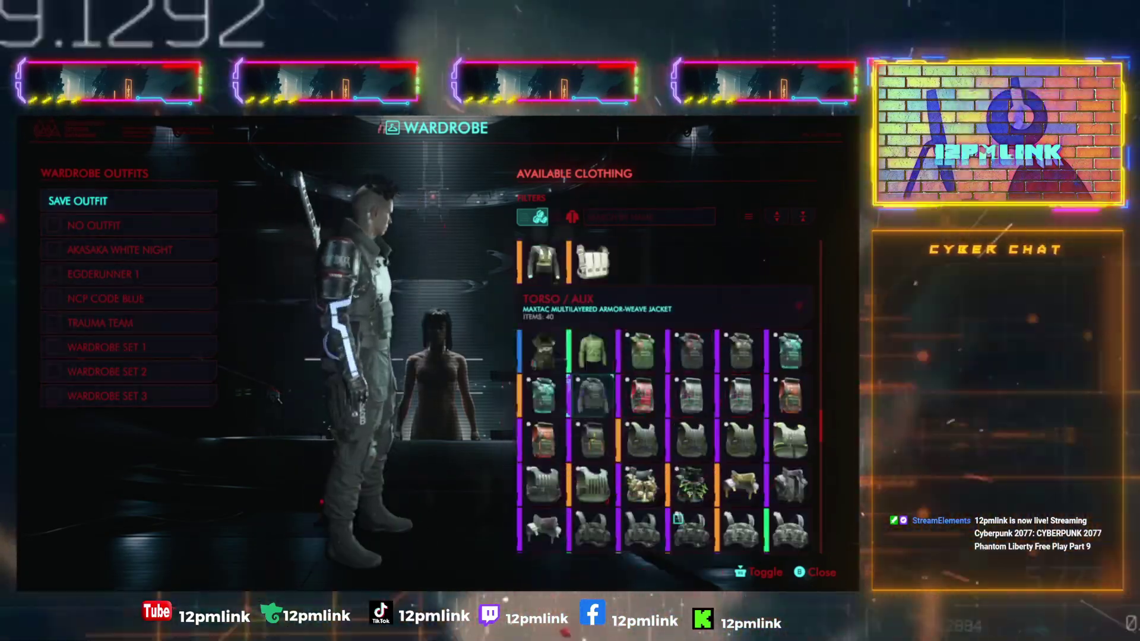
Equip the Auto-Extinguishing Fireproof Ballistic Mask on the face and Military Mask: Cables - Black in the Right Ear slot.
scroll(661, 387, "down", 5)
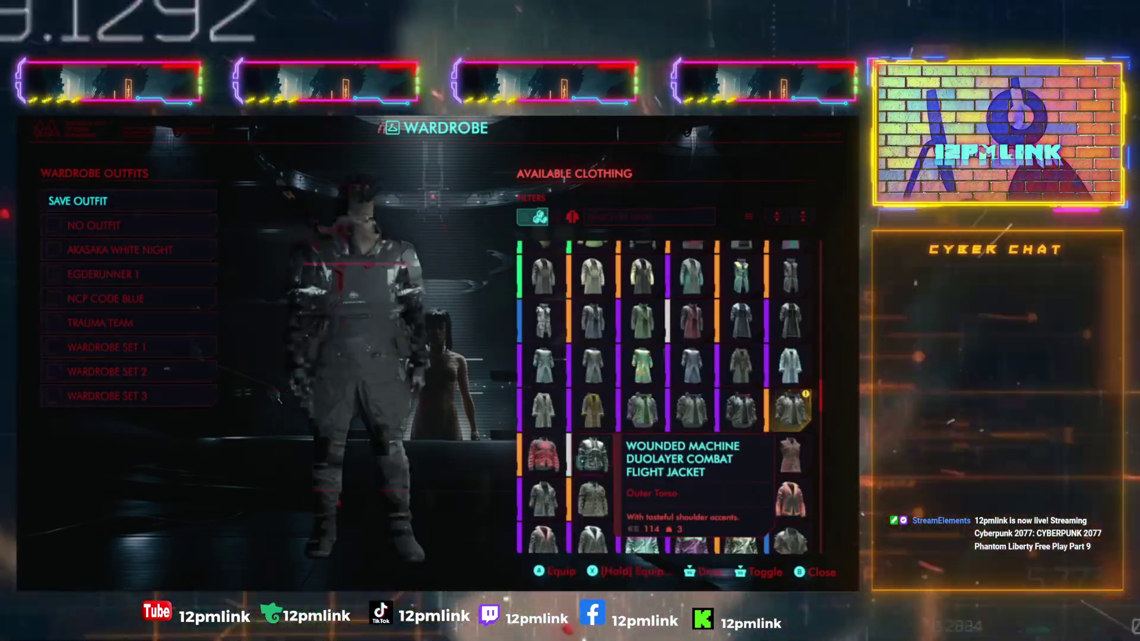
scroll(670, 397, "down", 5)
scroll(703, 376, "down", 5)
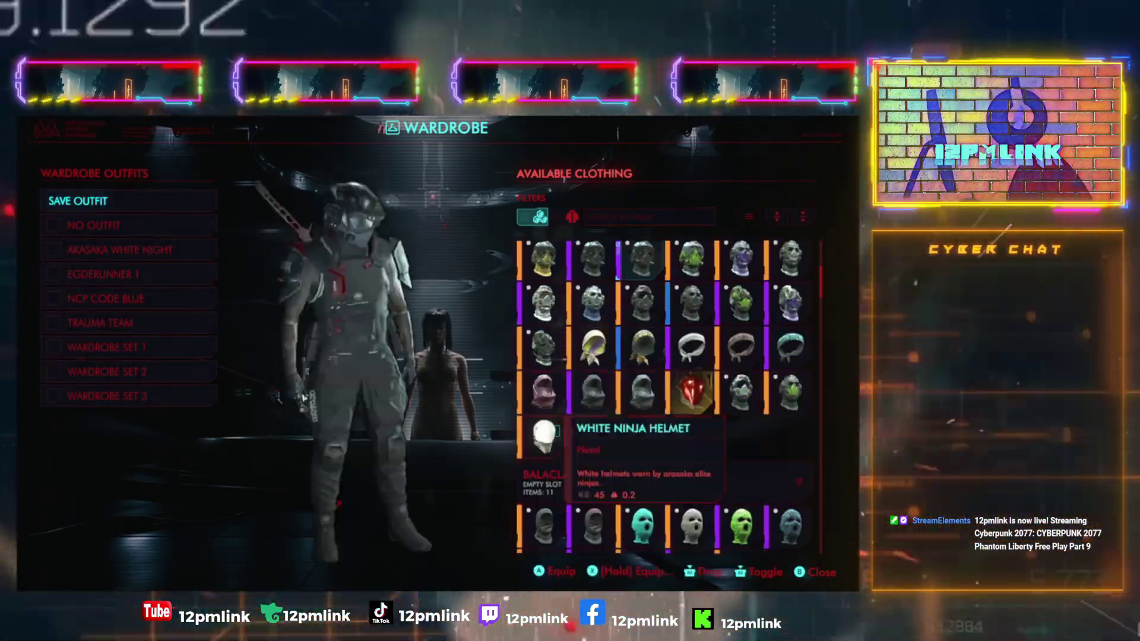
left_click(641, 303)
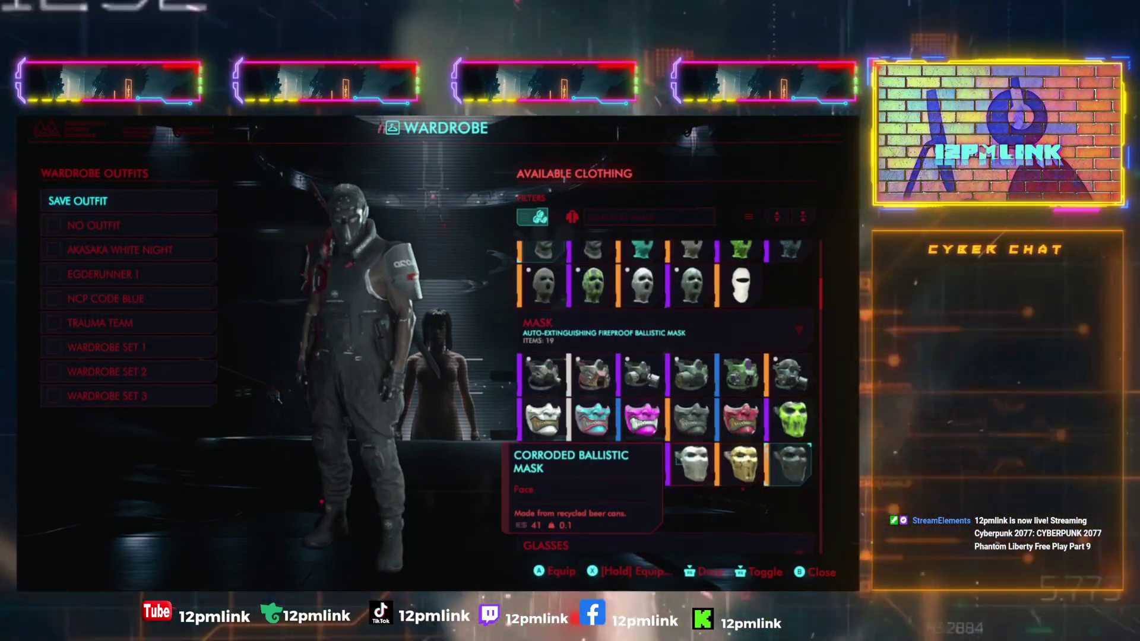
scroll(676, 478, "up", 5)
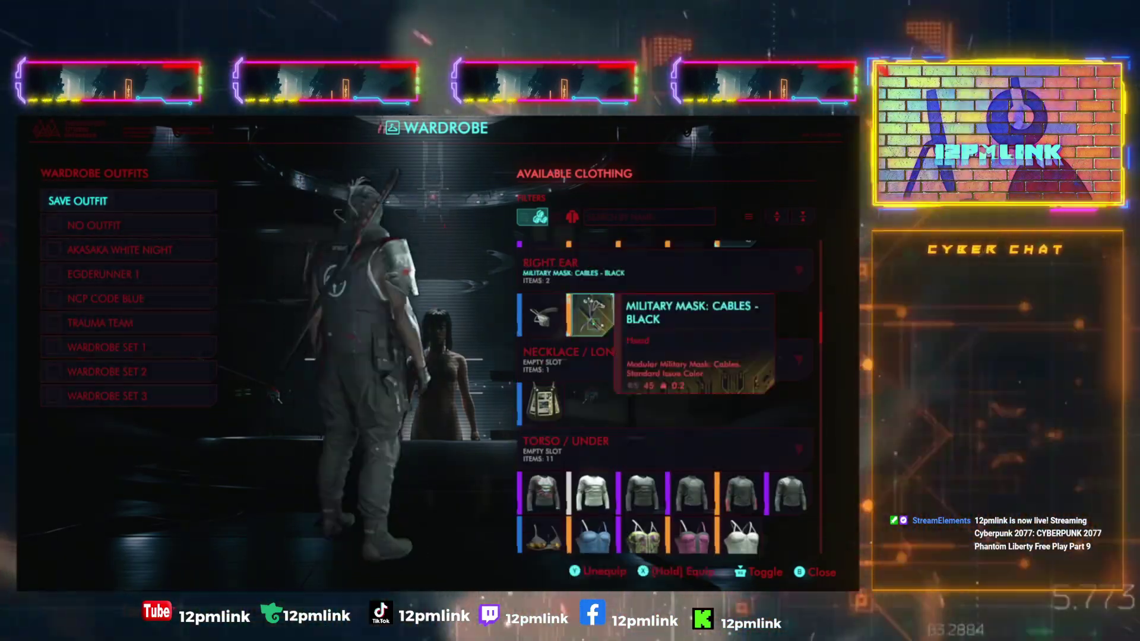
Equip the NUS Infiltrator Jacket as outer torso wear and the Pistol Leg Holster on the right thigh.
scroll(657, 380, "down", 10)
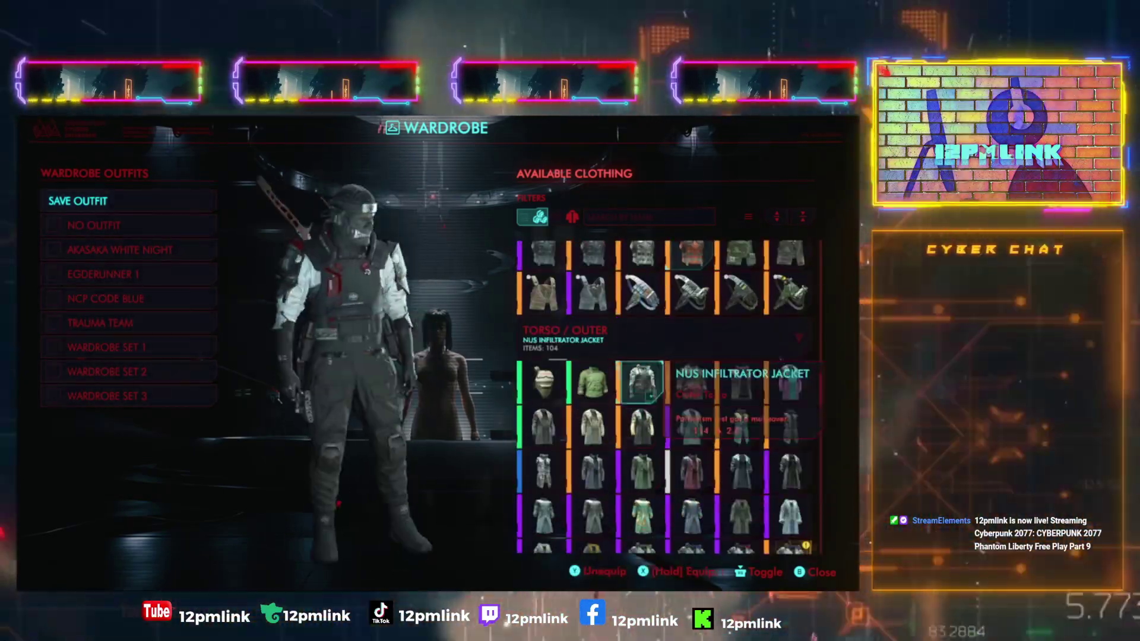
scroll(588, 403, "down", 5)
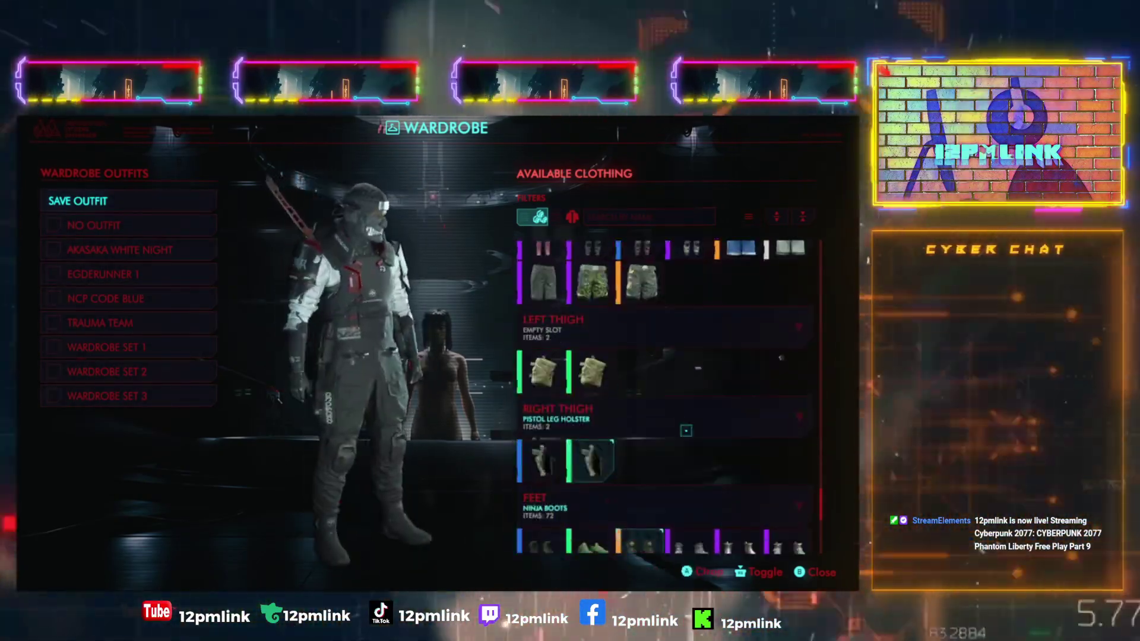
left_click(542, 371)
scroll(682, 415, "down", 4)
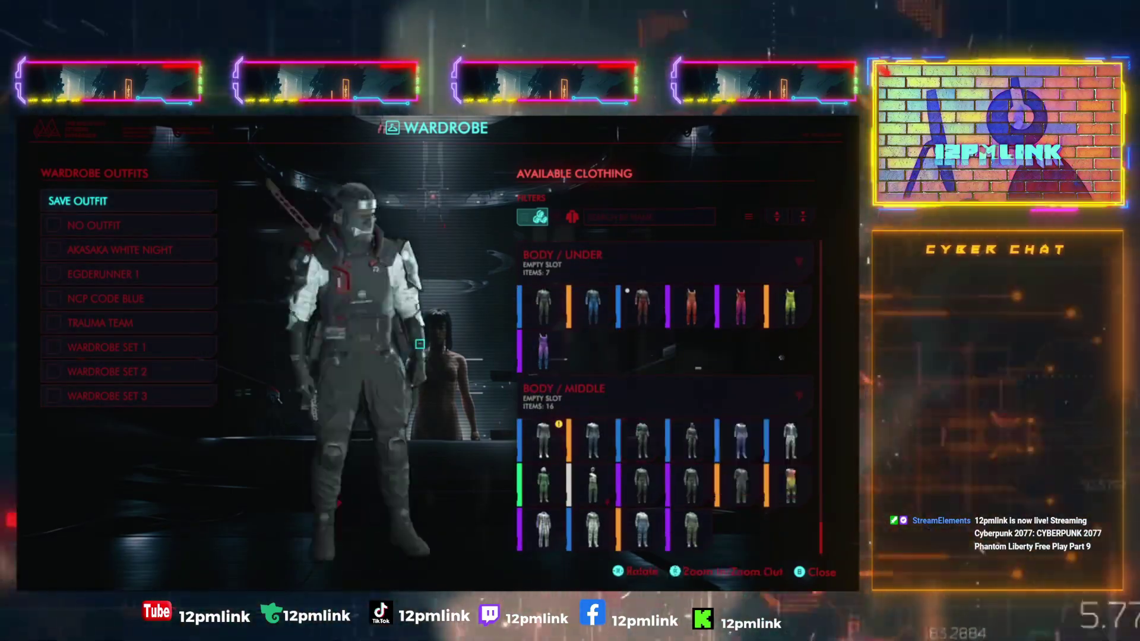
scroll(597, 338, "up", 10)
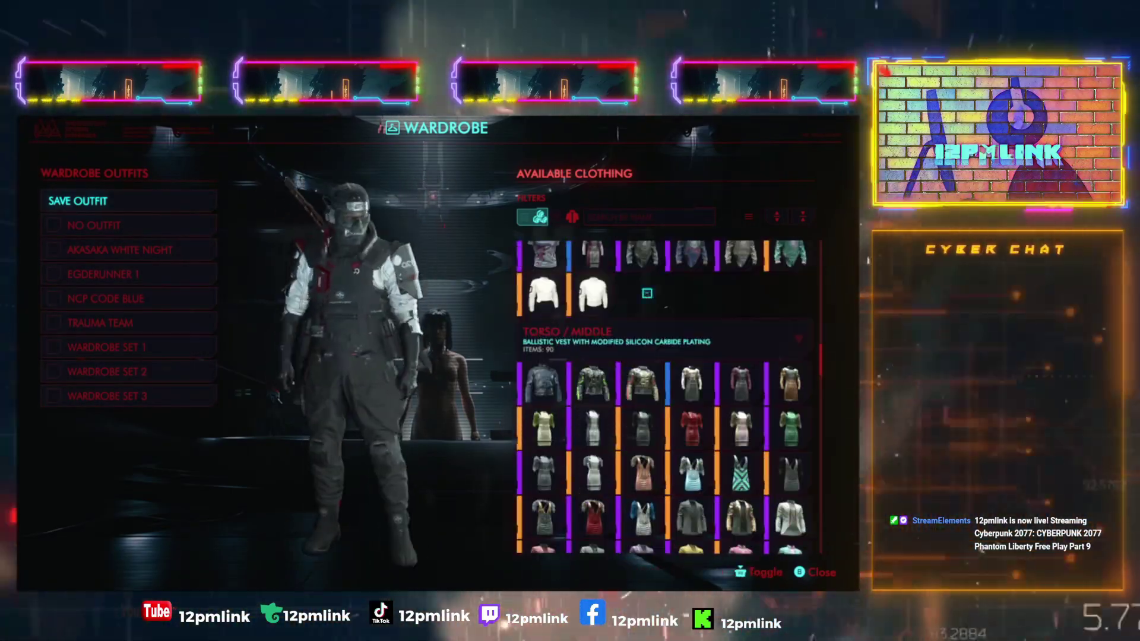
Save the assembled clothing as an outfit named Akasaka Ninja and close the wardrobe.
left_click(125, 201)
type("Akasaka N")
key("Return")
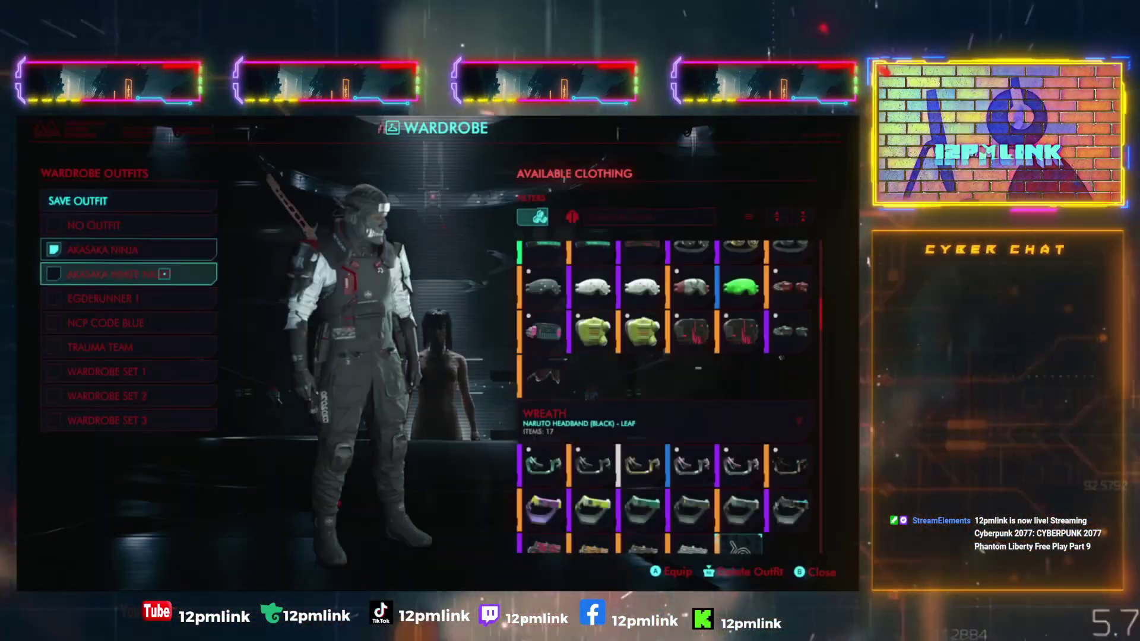
key("Escape")
key("Escape")
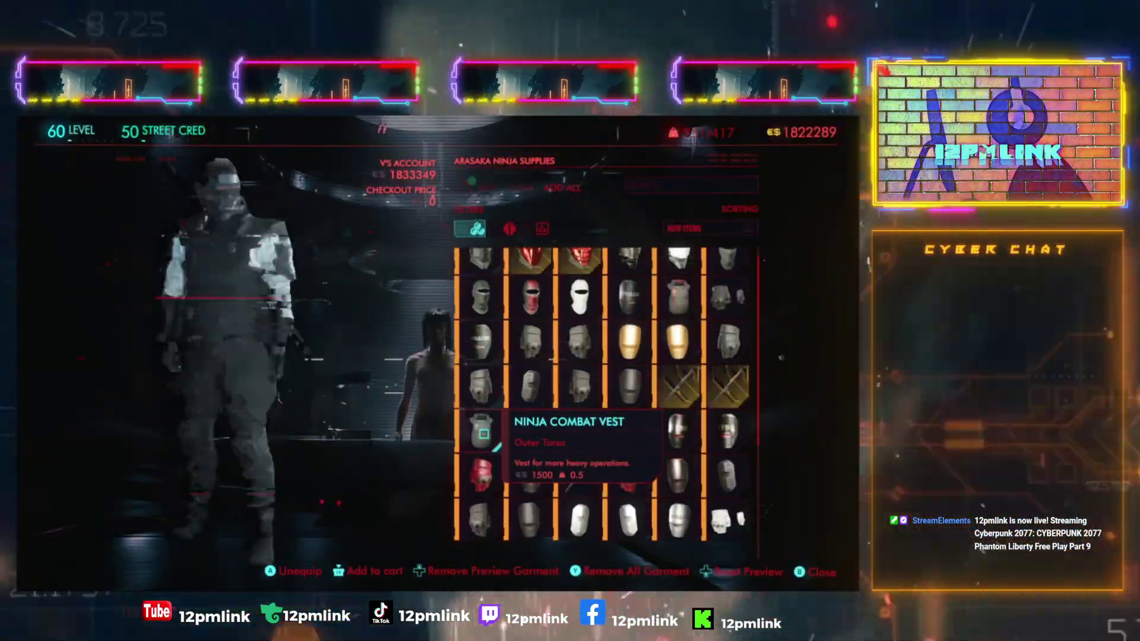
scroll(653, 428, "down", 1)
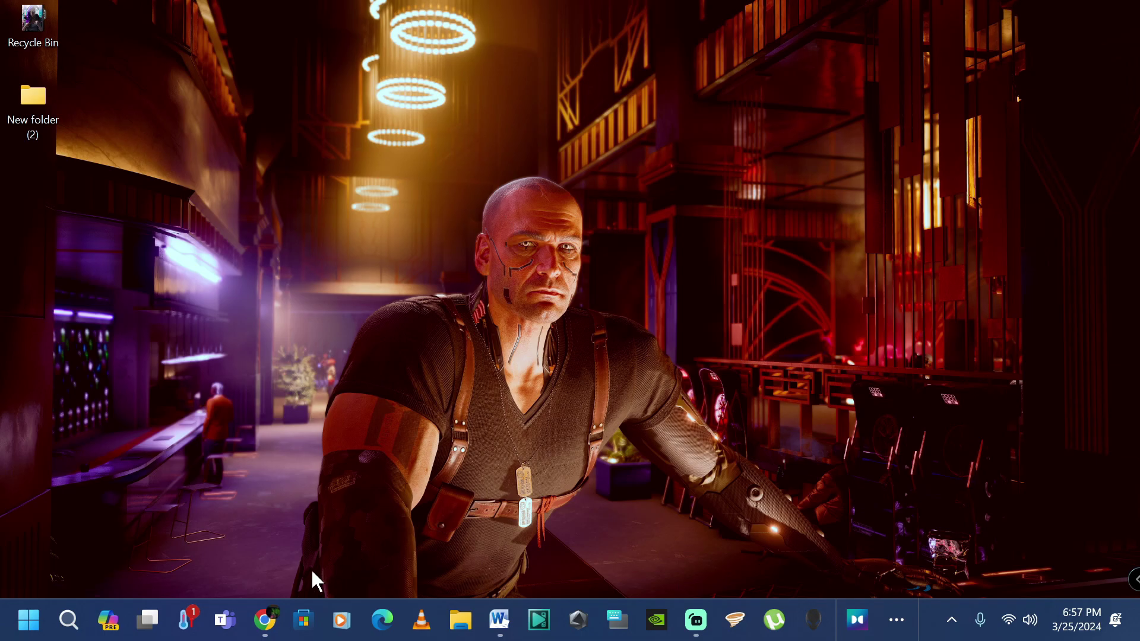
Switch to Chrome, search Google for nexus mods and open the Nexus Mods website.
mouse_move(273, 629)
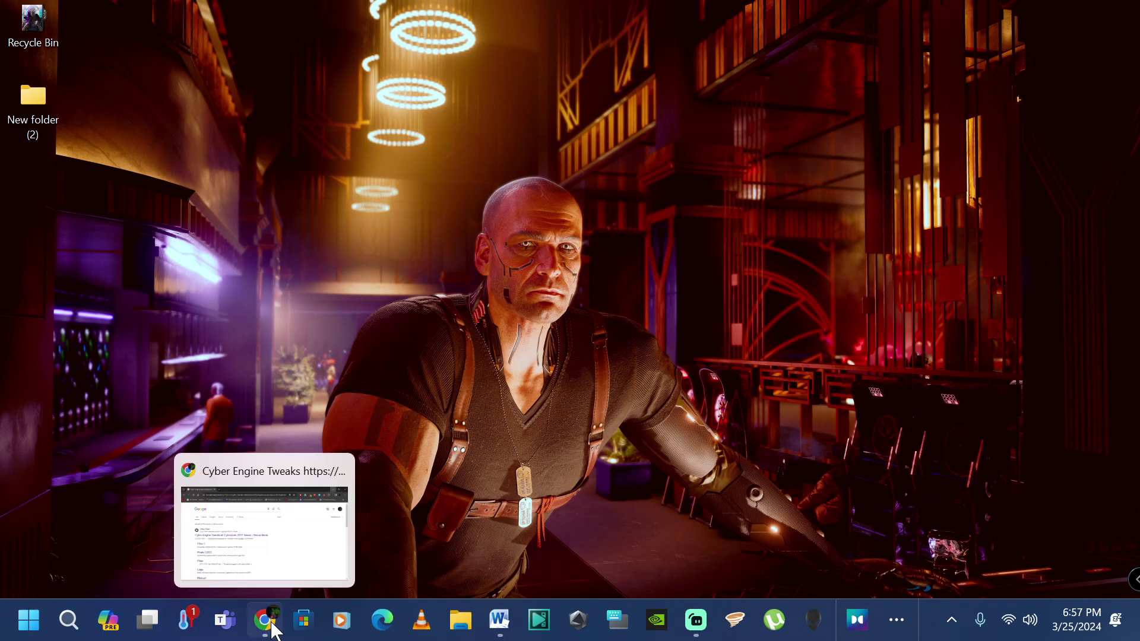
left_click(273, 629)
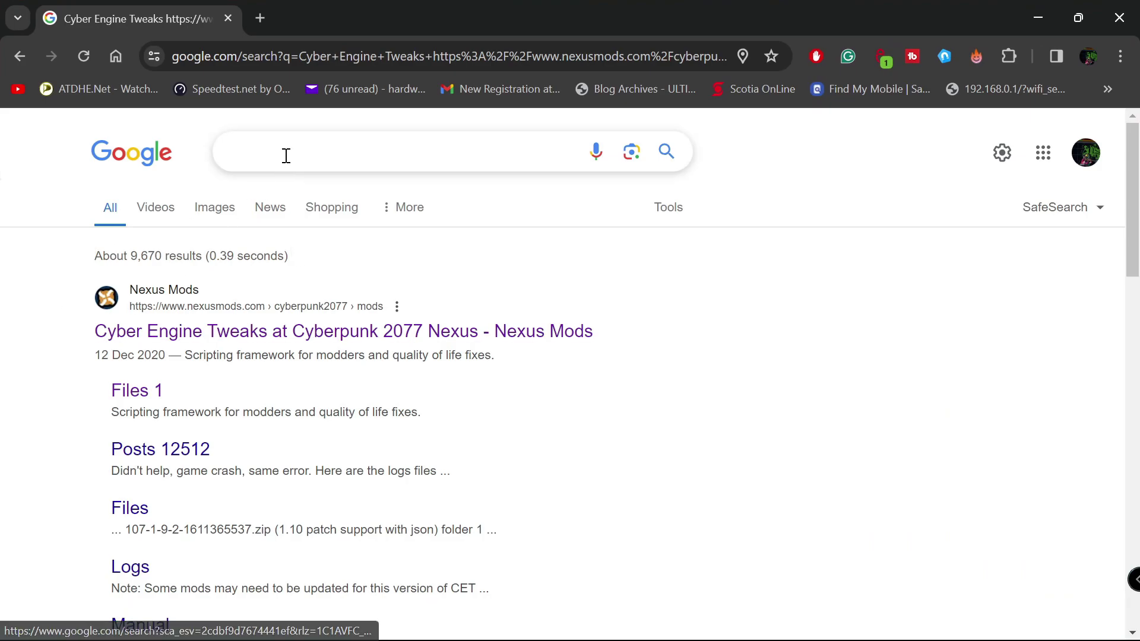
left_click(287, 154)
type("nex")
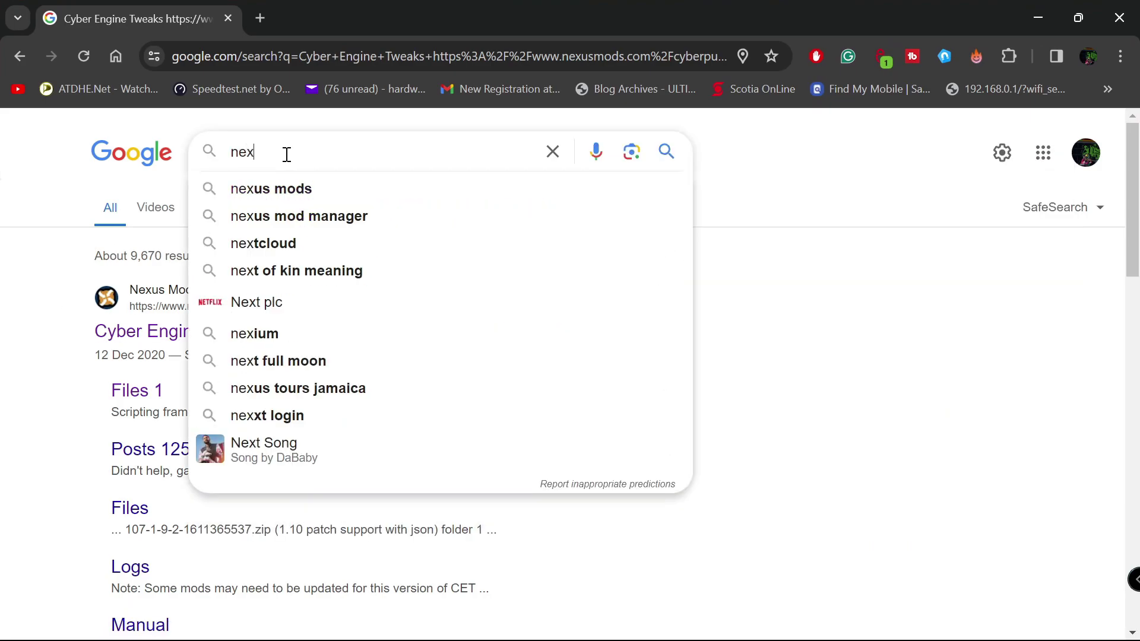
type("us mods")
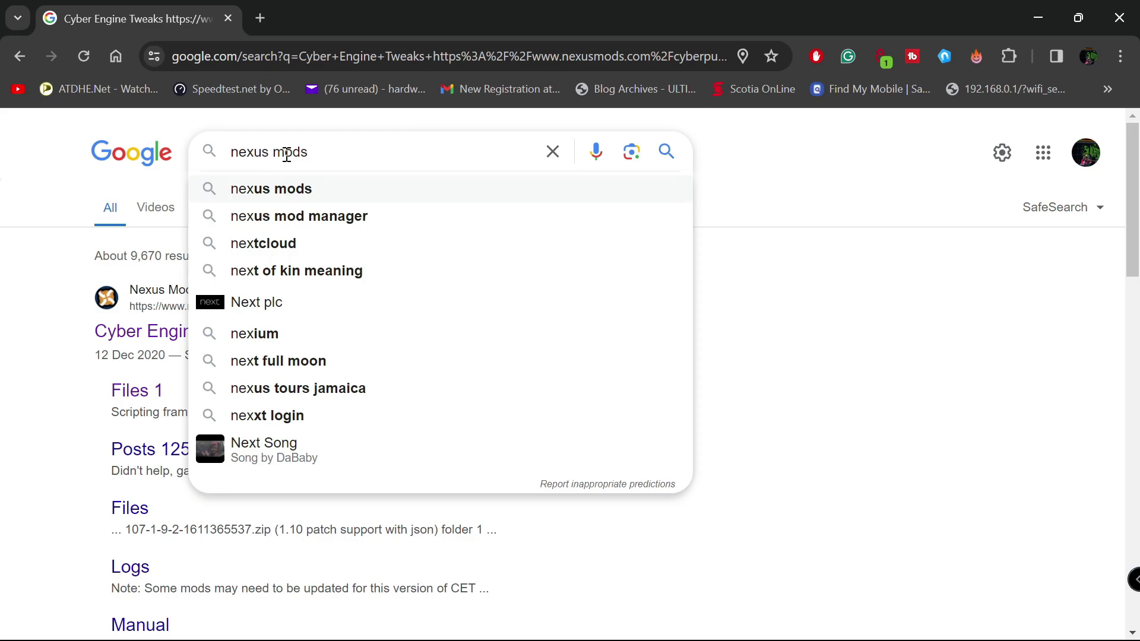
key("Return")
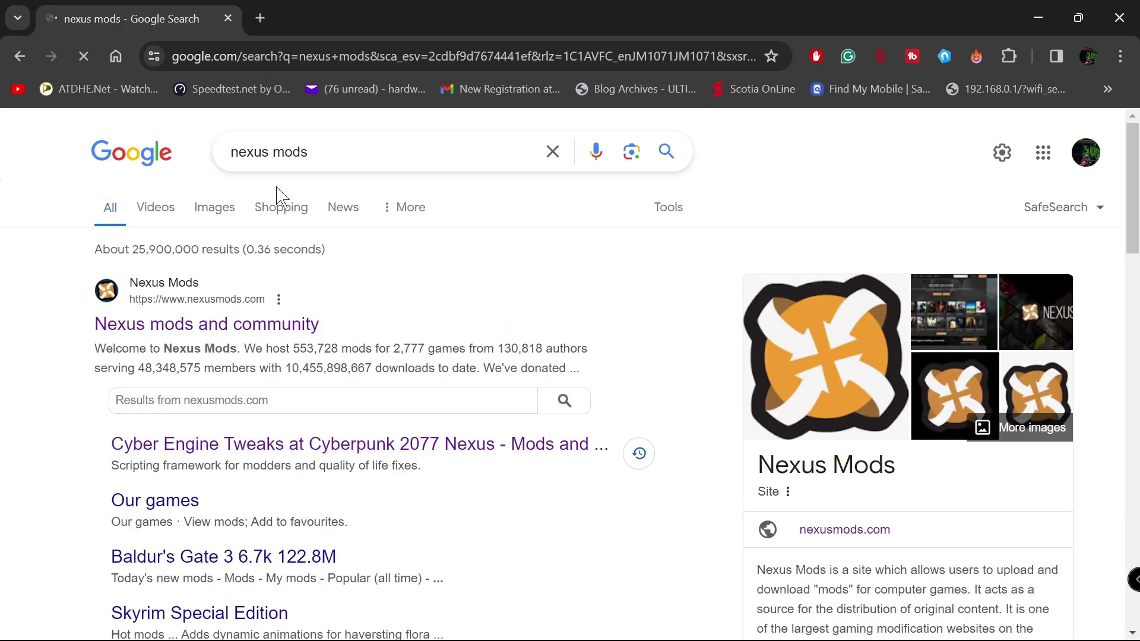
left_click(146, 296)
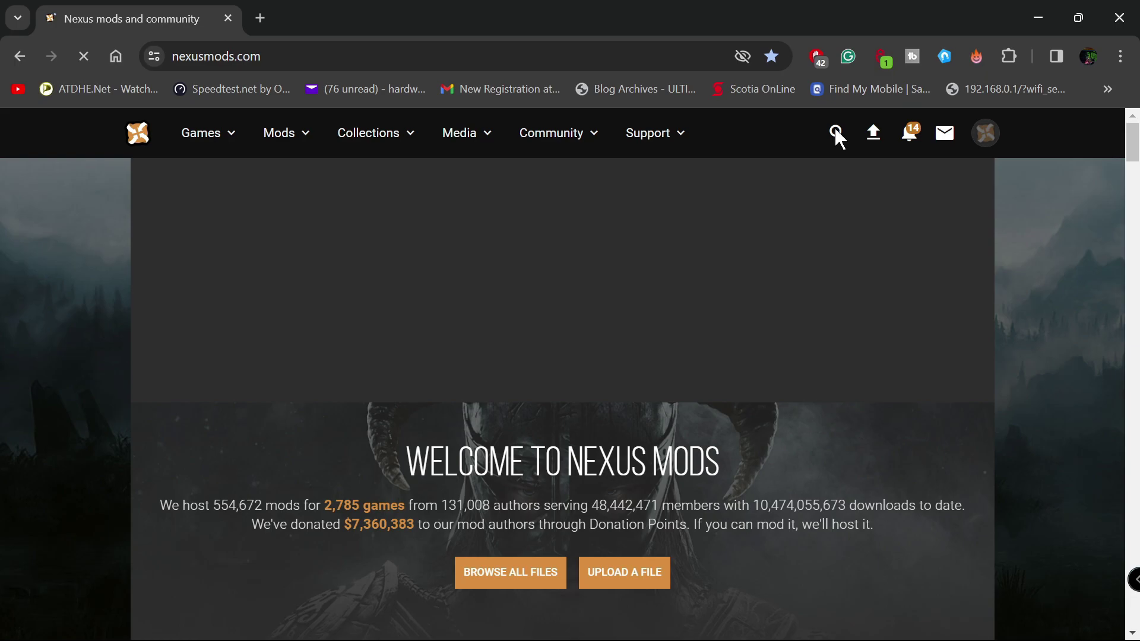
Look through the entries of the Nexus Mods account menu.
left_click(985, 144)
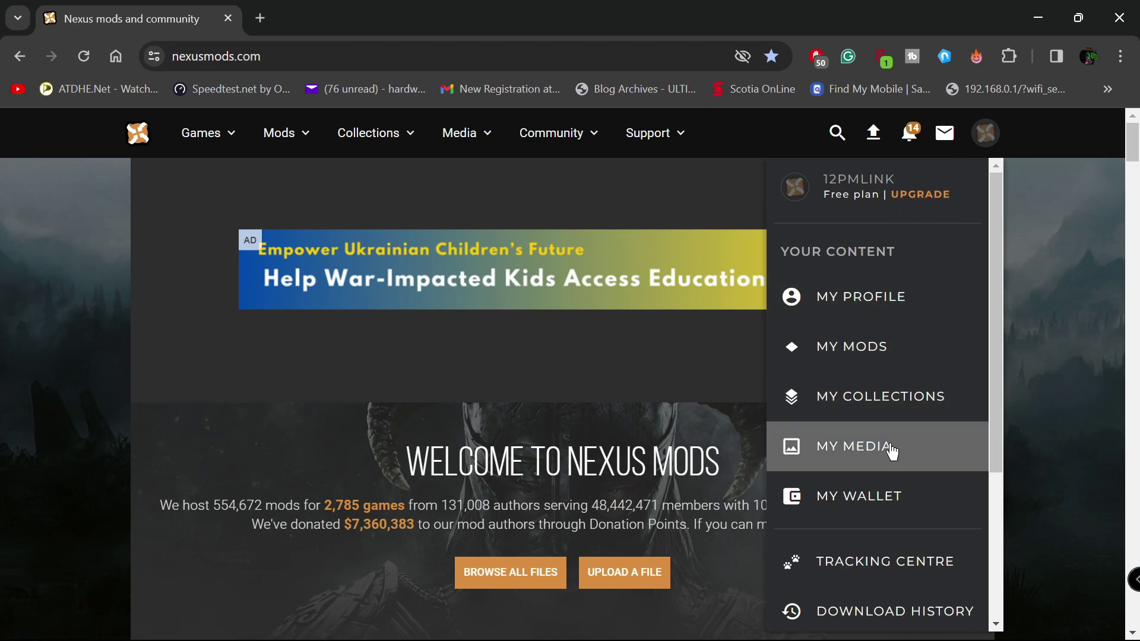
scroll(997, 296, "down", 1)
left_click_drag(1007, 307, 1007, 438)
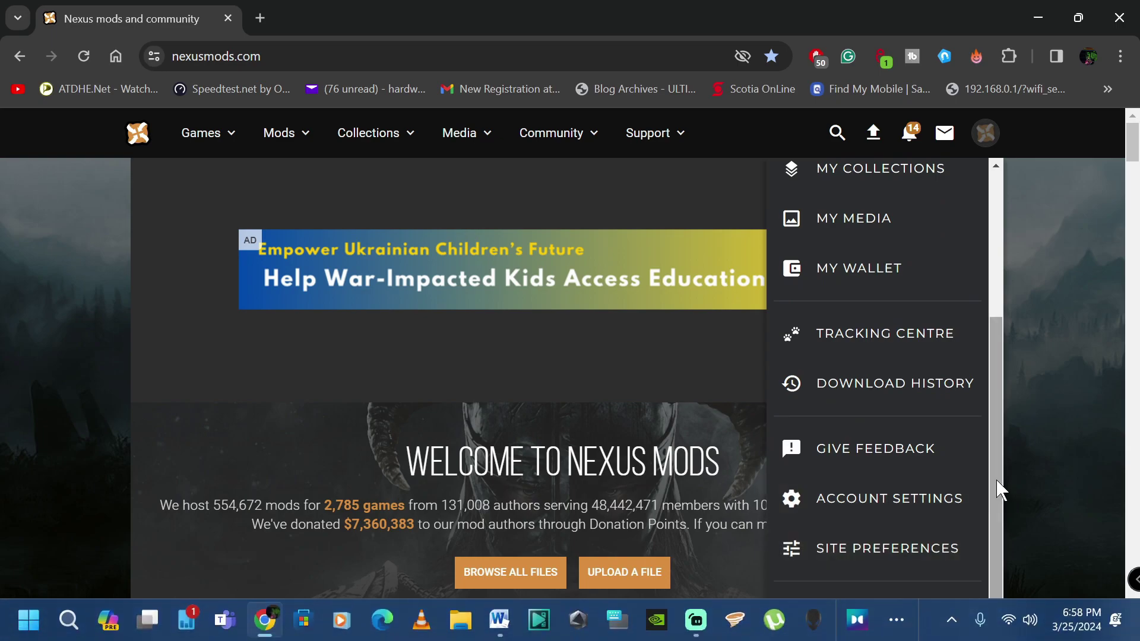
left_click_drag(1003, 478, 1028, 333)
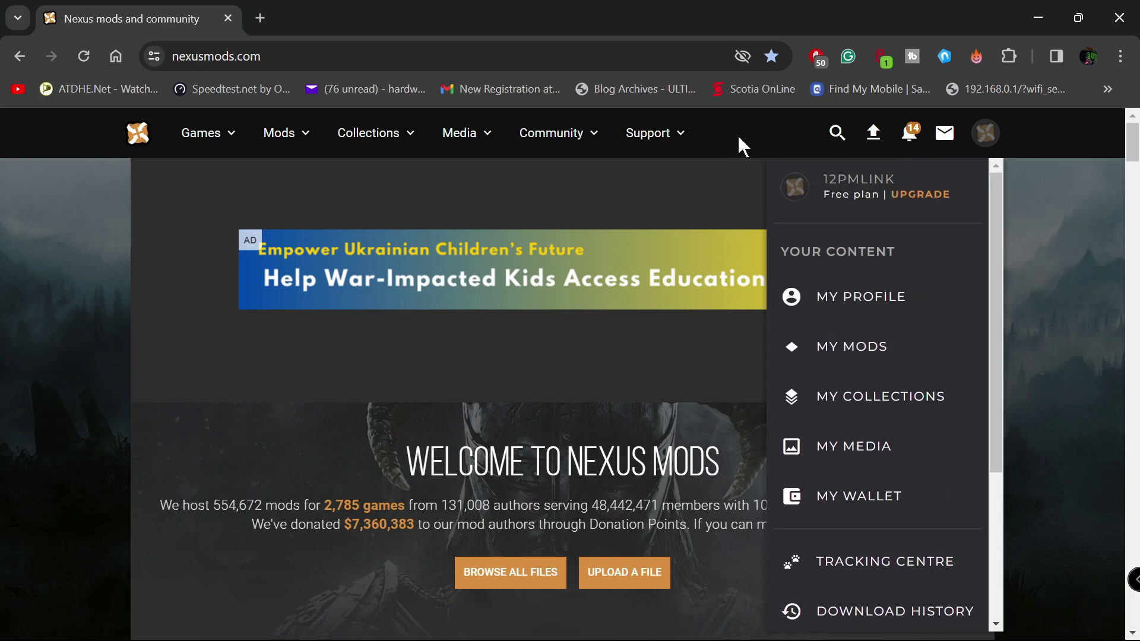
Search Nexus Mods for vortex and open the Vortex mod manager's page.
left_click(837, 132)
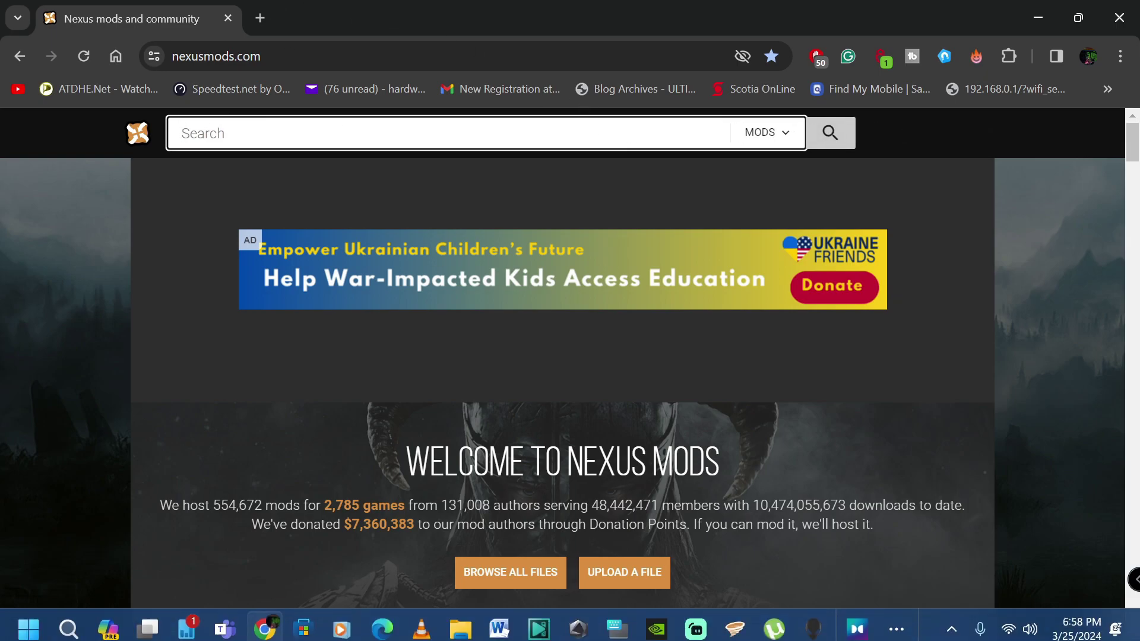
type("vortex")
key("Return")
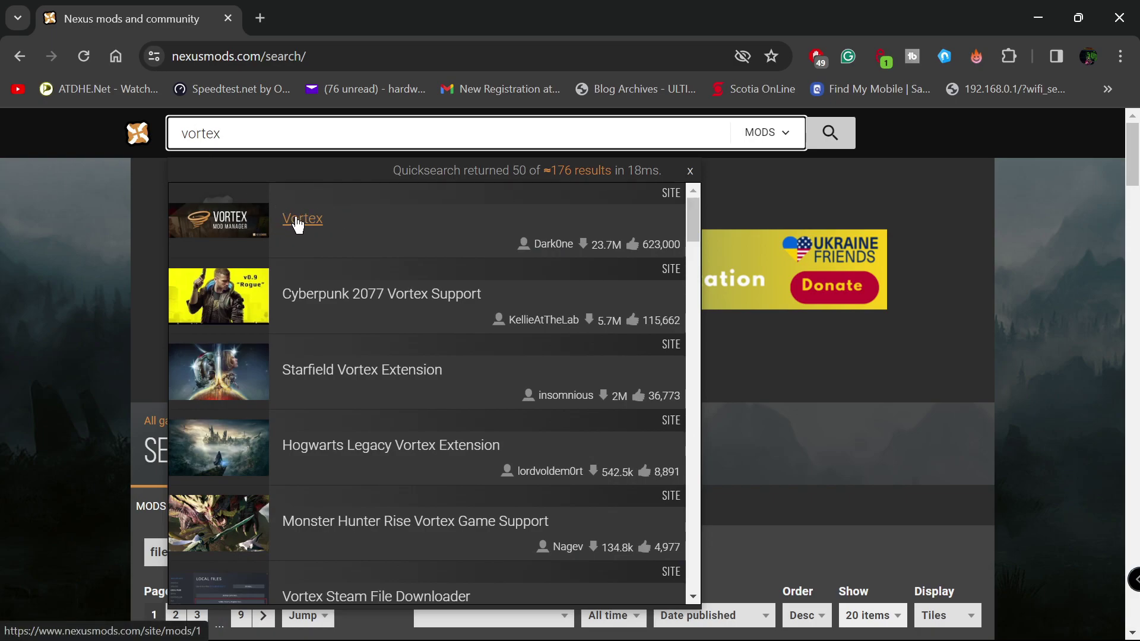
left_click(302, 221)
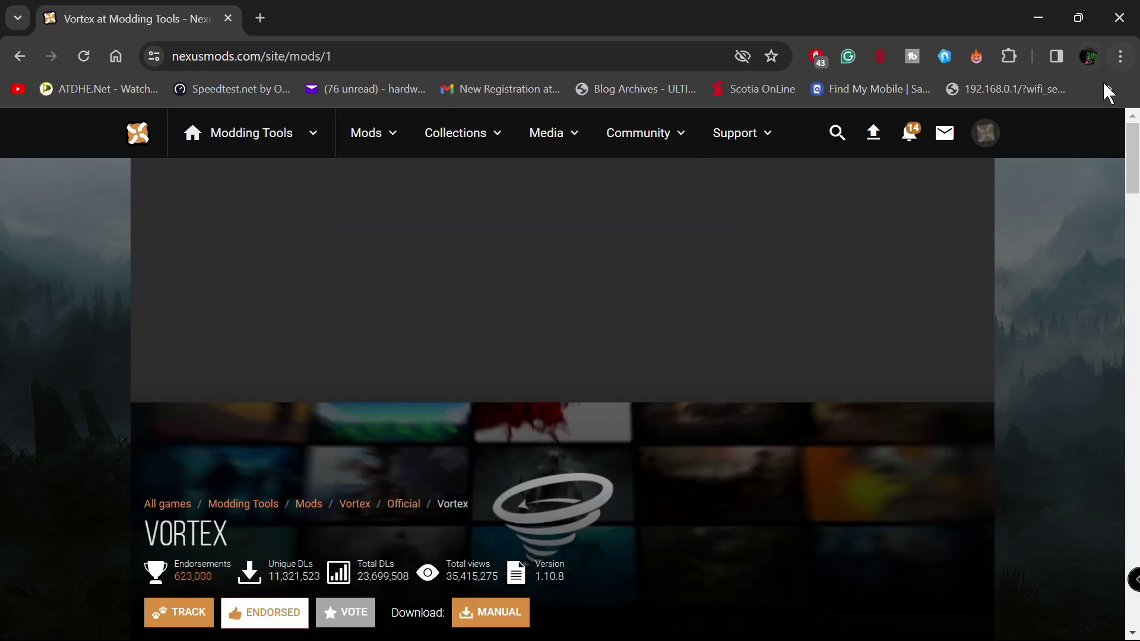
Request the manual download of the Vortex 1.10.8 main file and continue past the additional files requirement.
left_click_drag(1133, 155, 1135, 230)
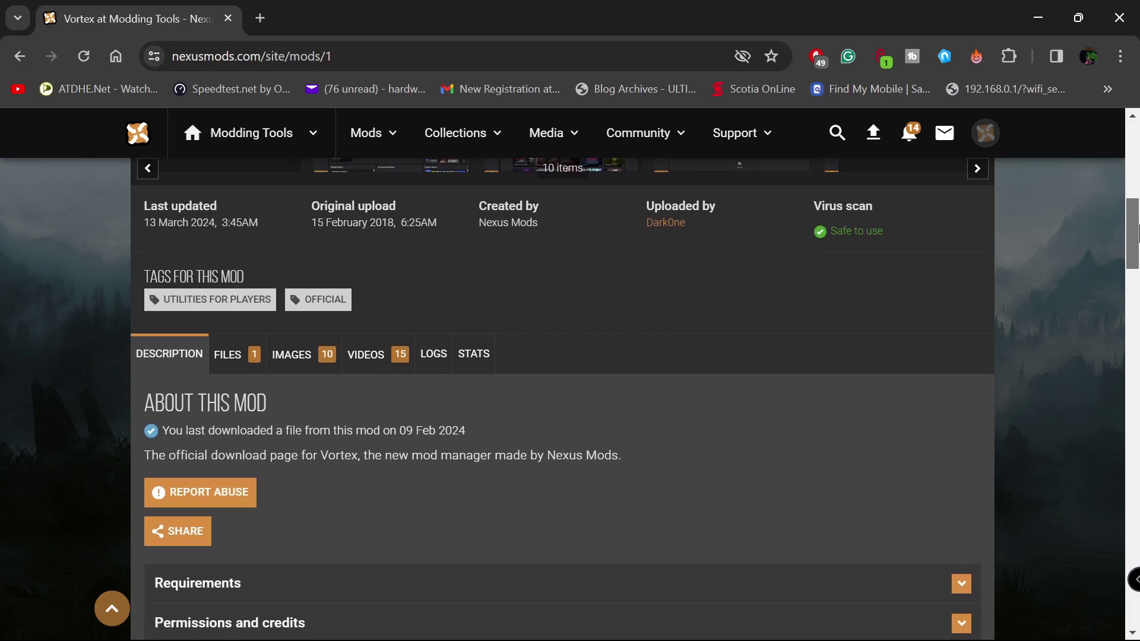
scroll(812, 201, "down", 2)
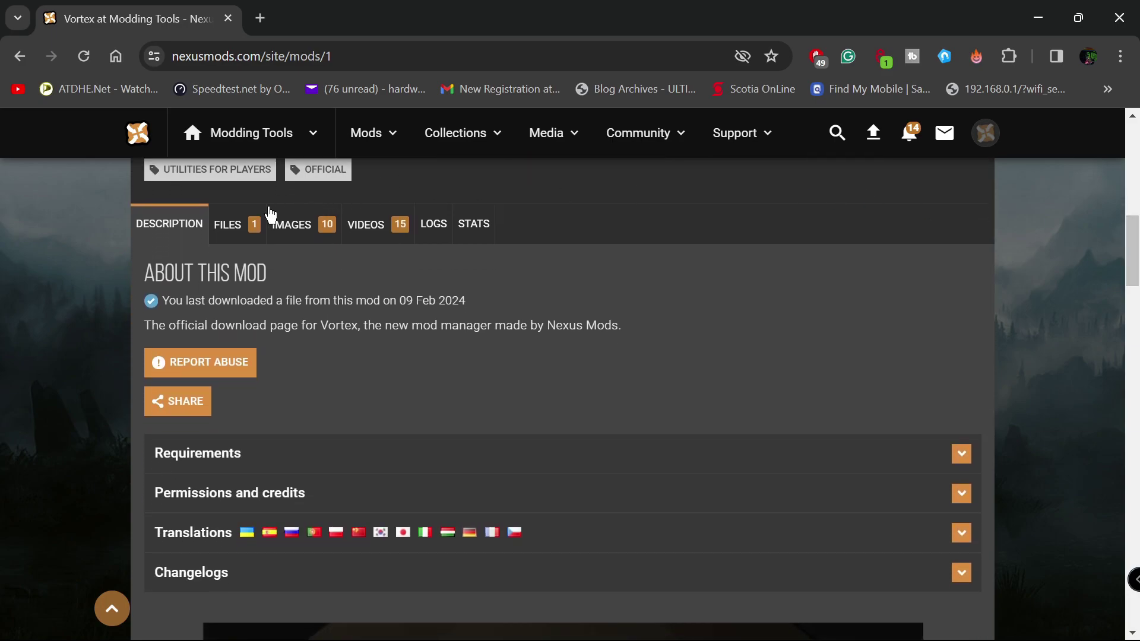
left_click(260, 221)
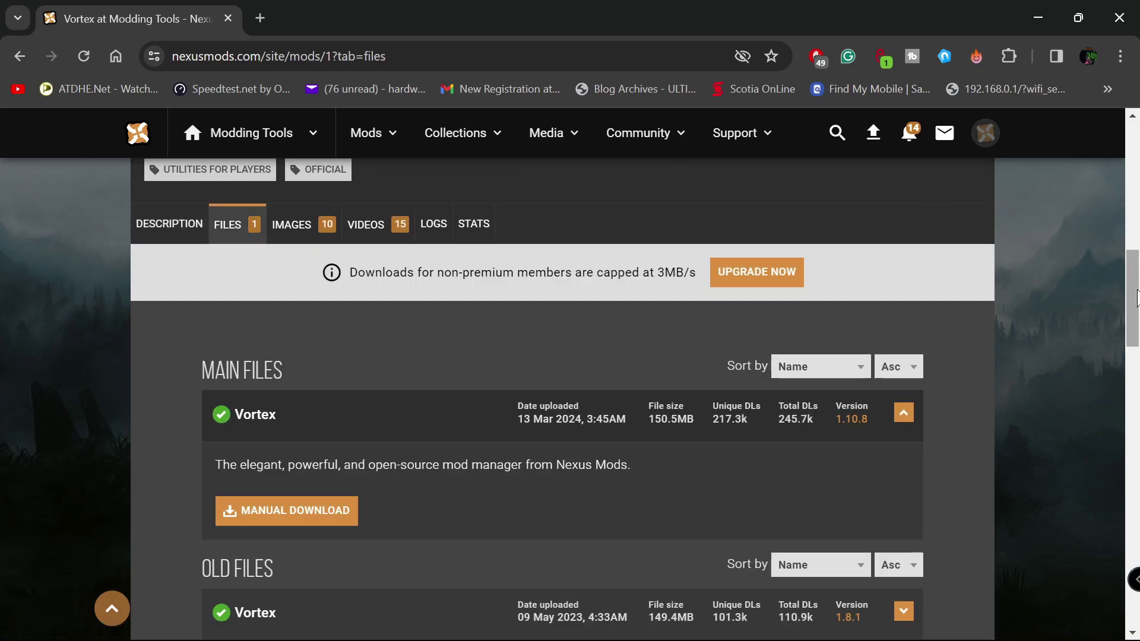
left_click_drag(1137, 311, 1138, 327)
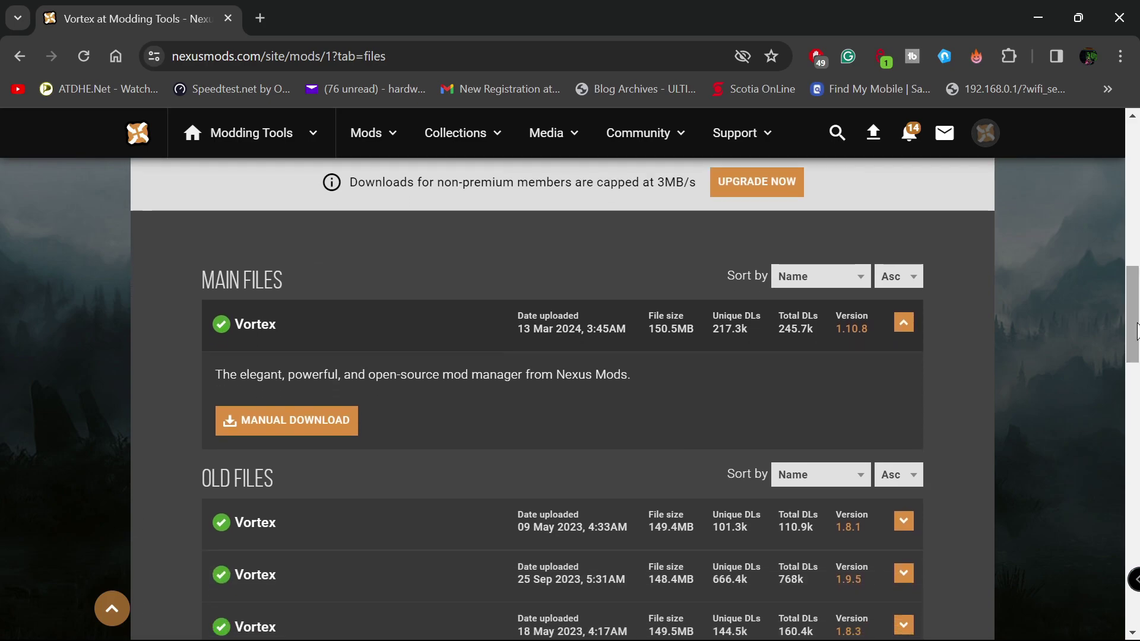
left_click(308, 427)
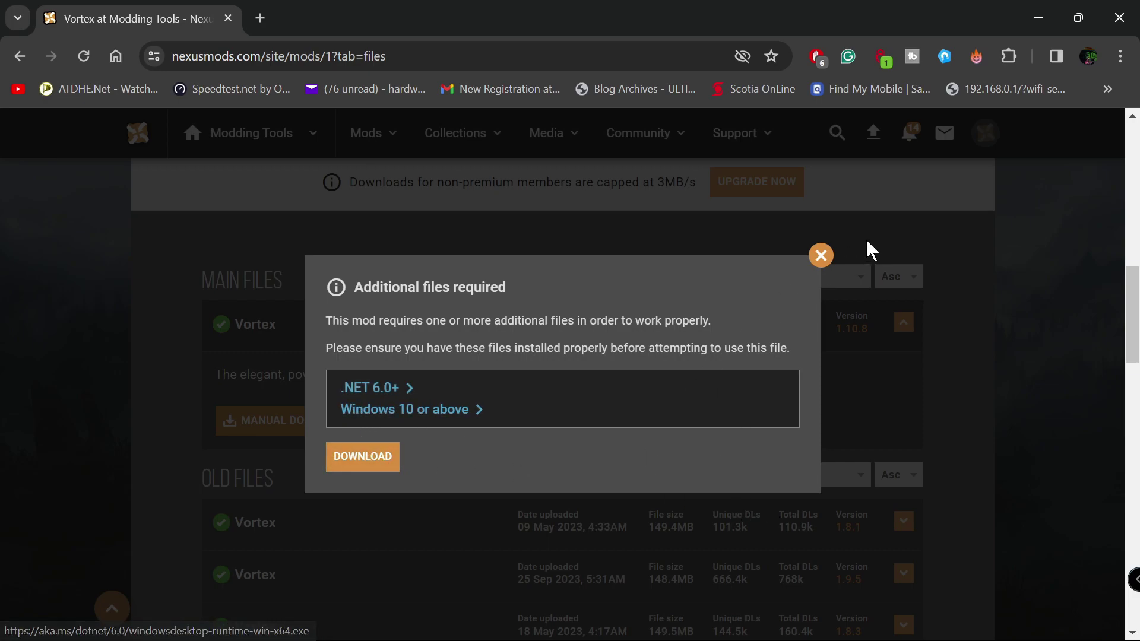
left_click(336, 458)
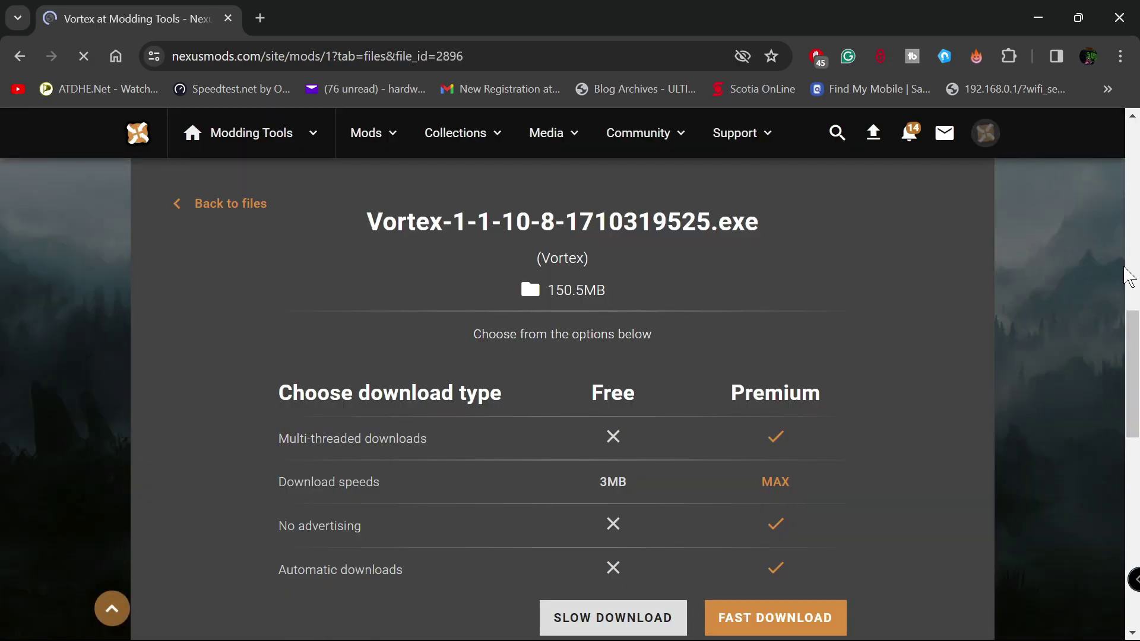
Compare the Free and Premium download types offered for the Vortex installer.
mouse_move(1122, 350)
left_mouse_down()
mouse_move(1123, 406)
mouse_move(1124, 368)
left_mouse_up()
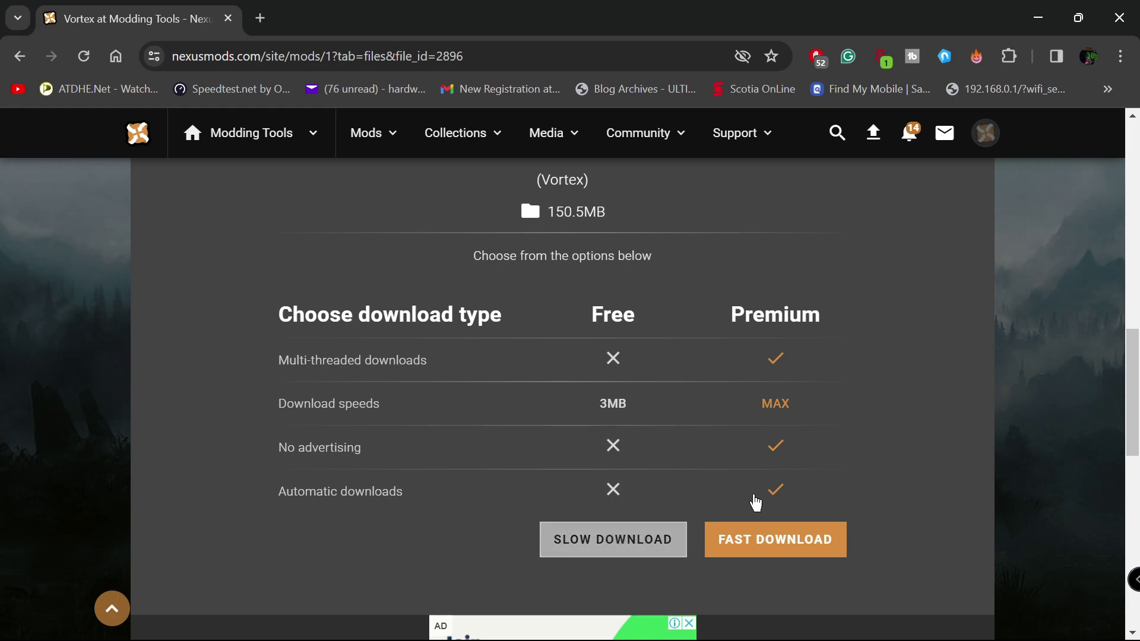
left_click_drag(1132, 395, 1135, 418)
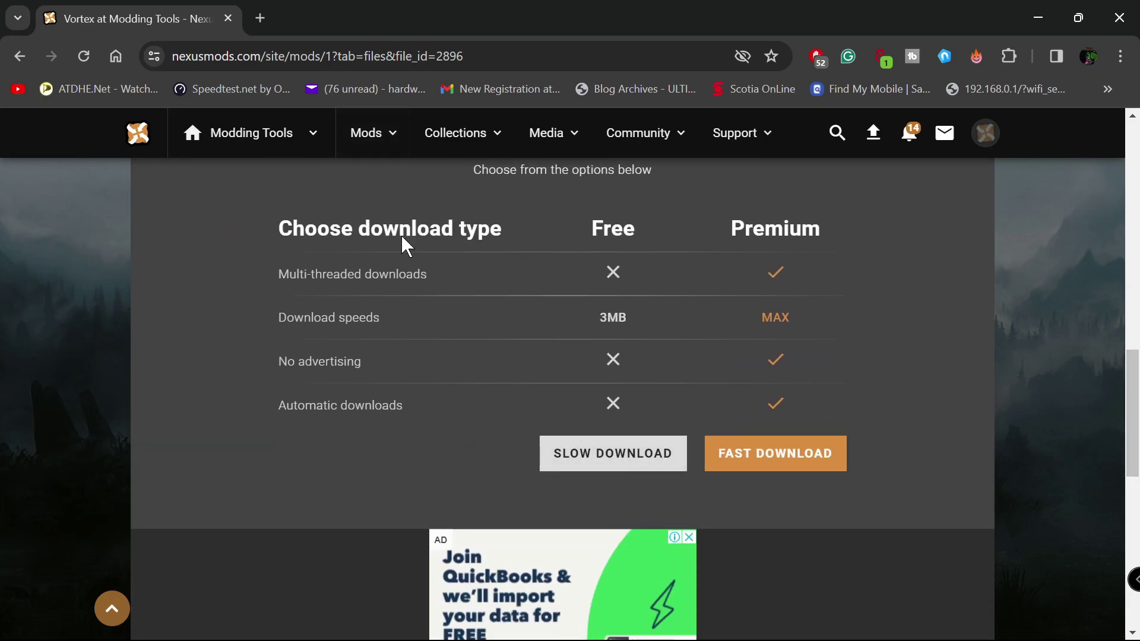
left_click_drag(1135, 451, 1134, 155)
Minimize the browser and launch the Vortex mod manager.
left_click(1038, 17)
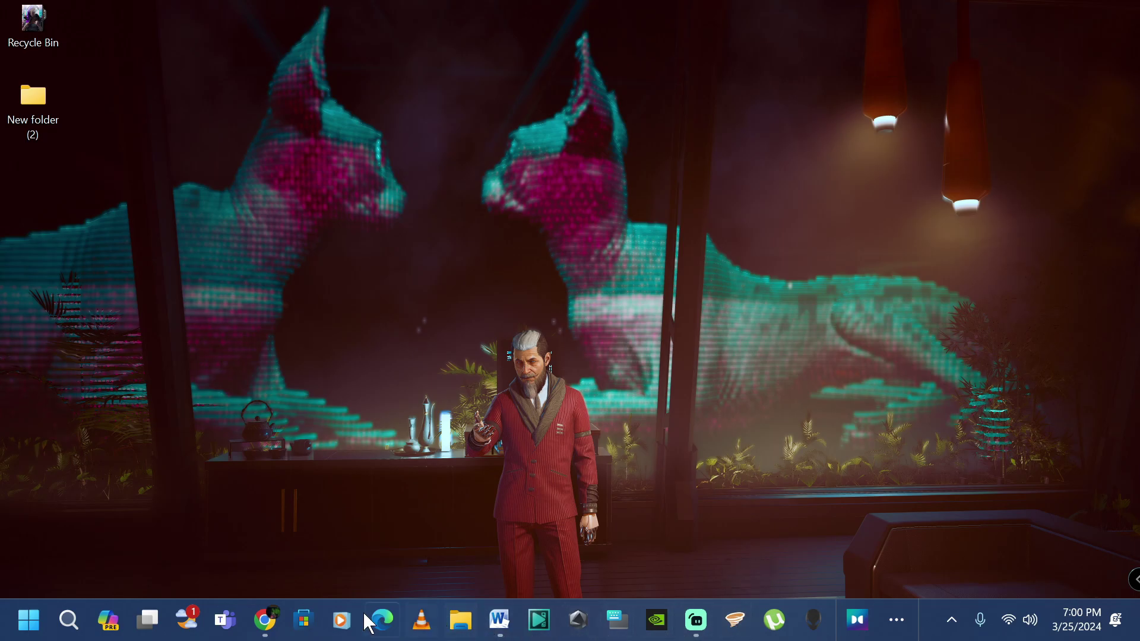
left_click(735, 627)
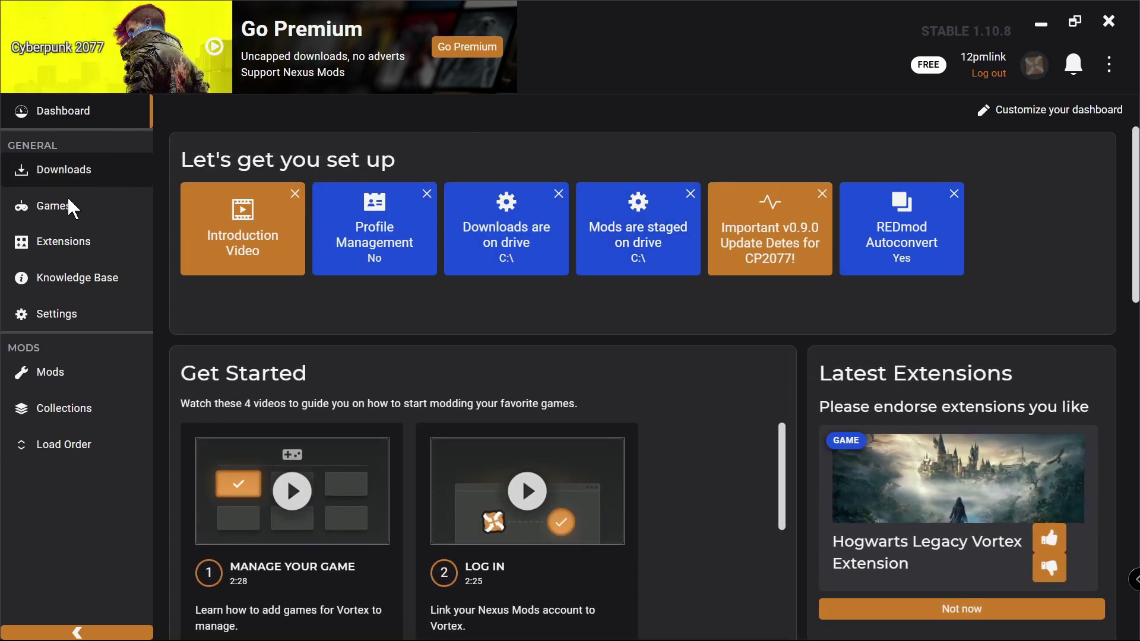
Review the managed games in Vortex and bring up the mods list for Cyberpunk 2077.
left_click(67, 202)
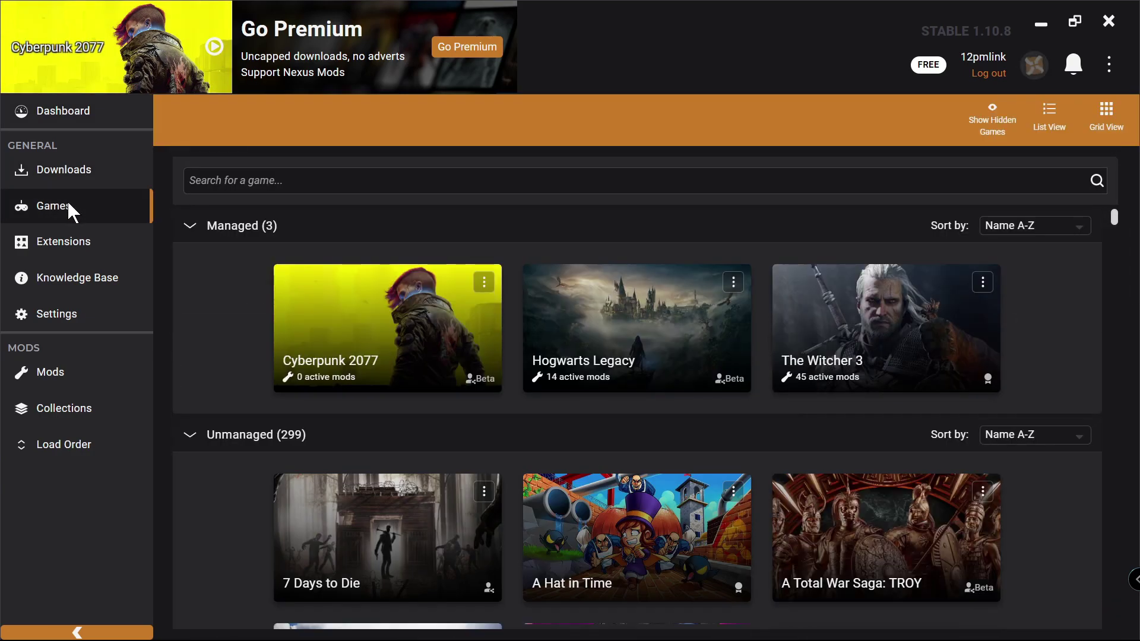
left_click(265, 186)
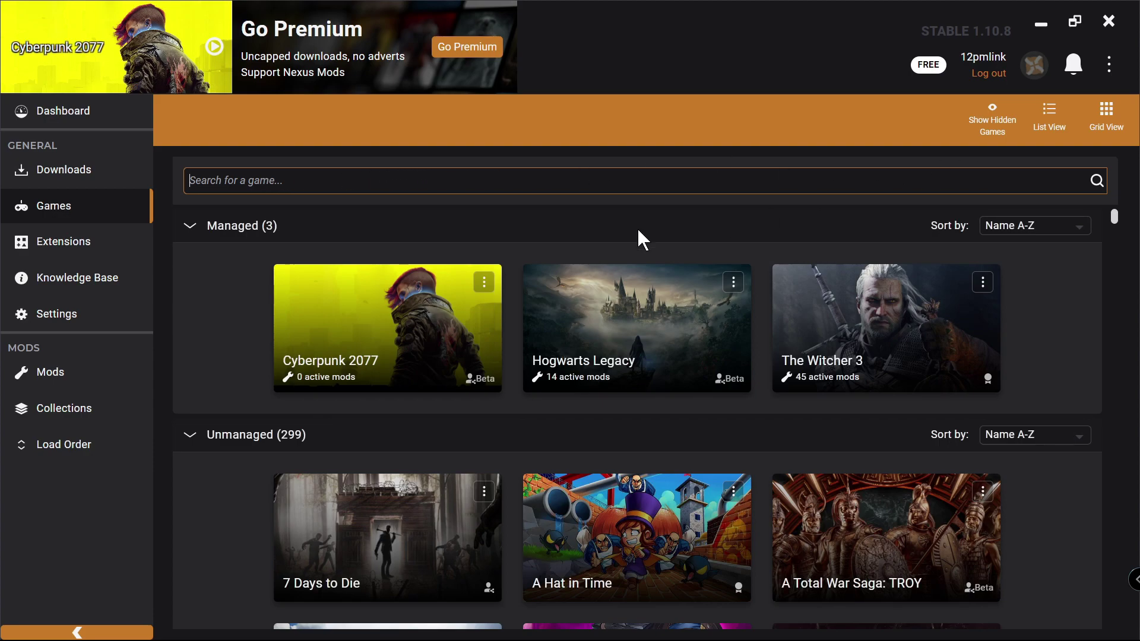
left_click(359, 287)
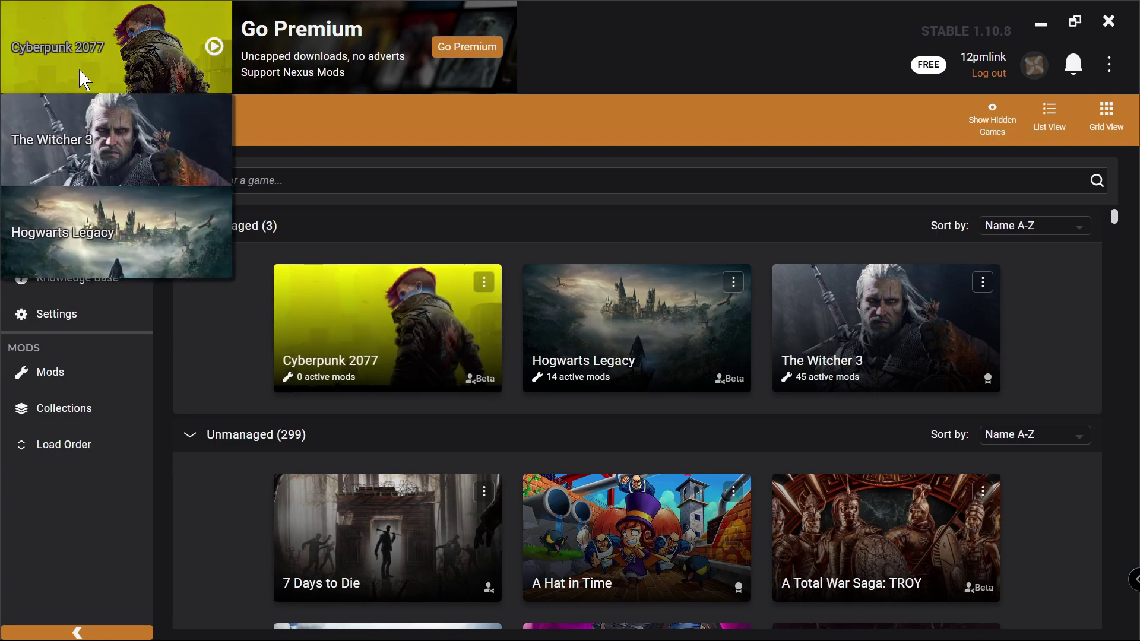
left_click(76, 363)
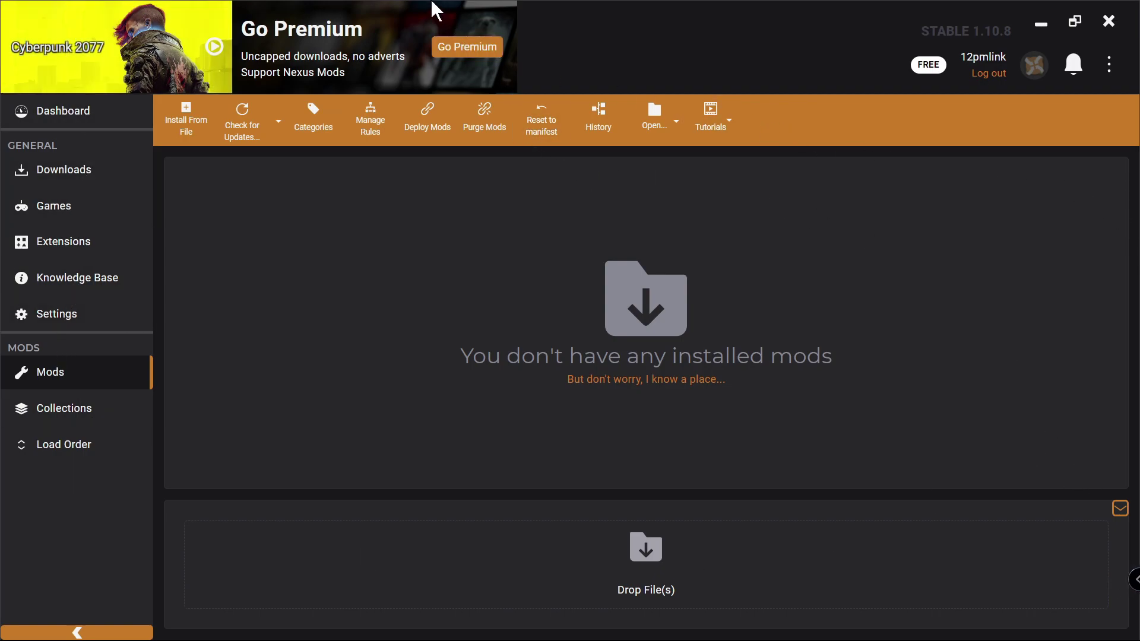
Restore the Vortex window to its smaller size, reposition it on the desktop, and minimize it.
left_click(1074, 23)
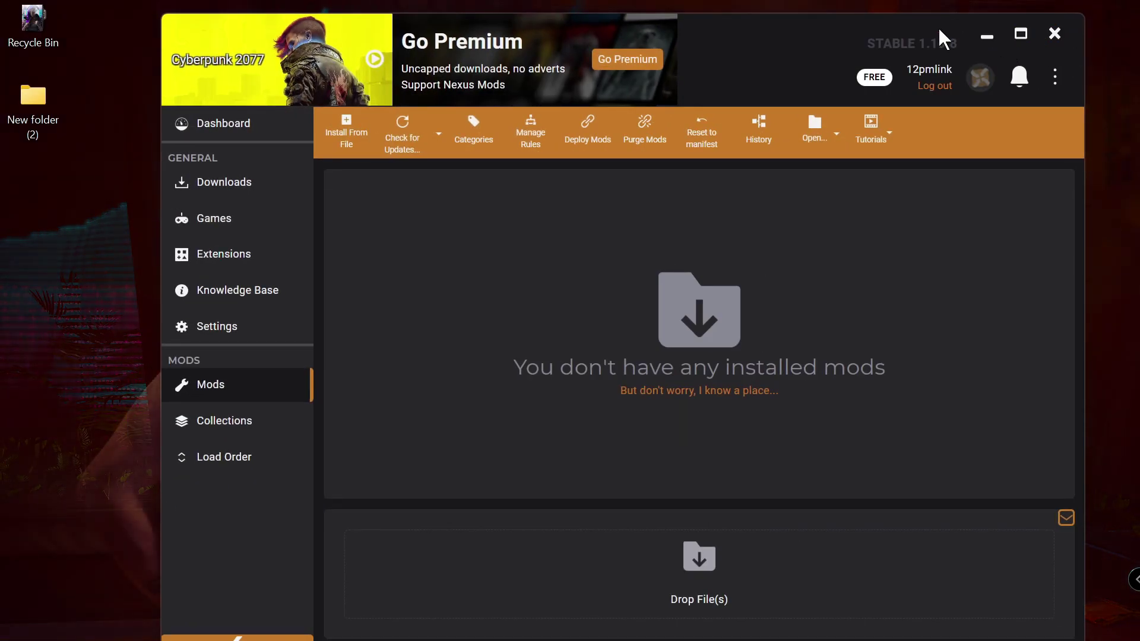
left_click_drag(891, 16, 956, 35)
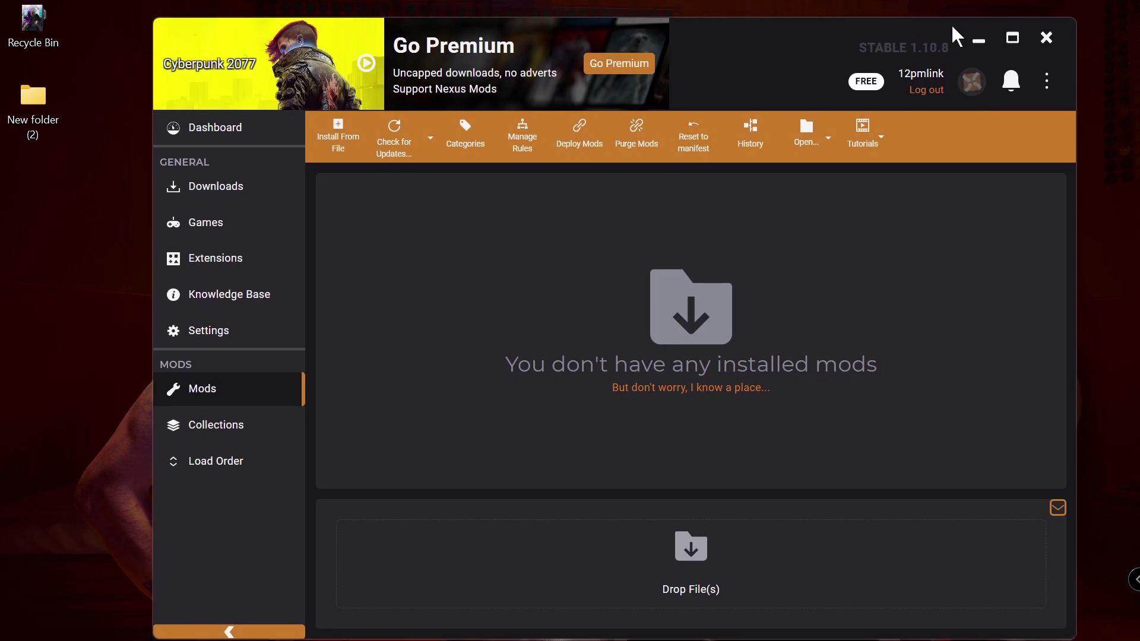
left_click(978, 43)
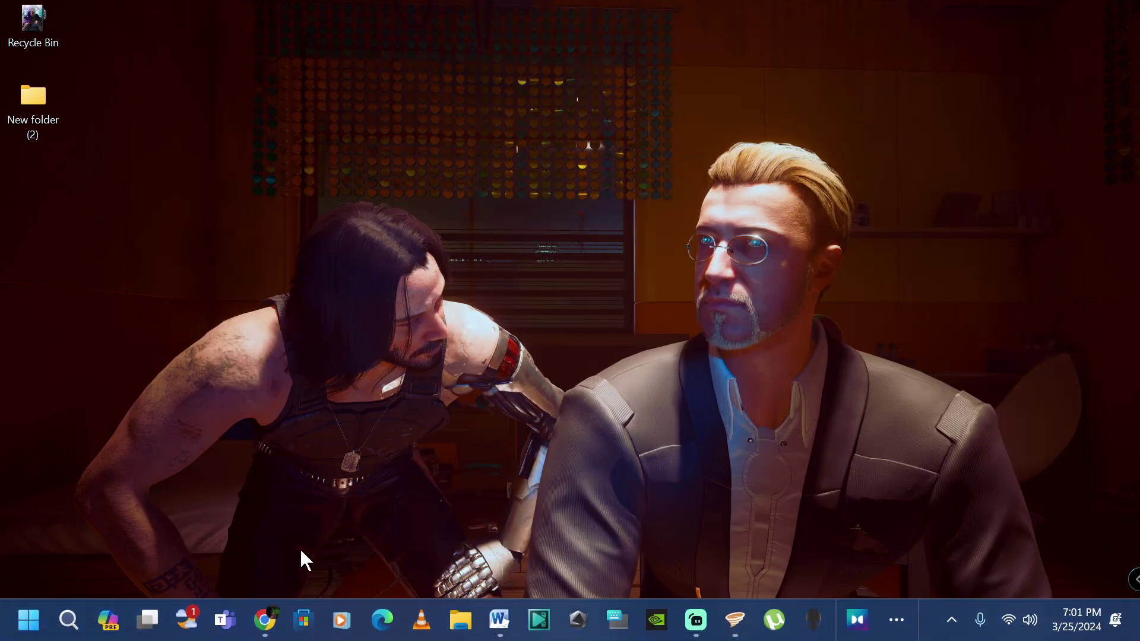
Switch to the Word document with the mod links and copy the title Cyber Engine Tweaks.
mouse_move(278, 630)
left_click(499, 633)
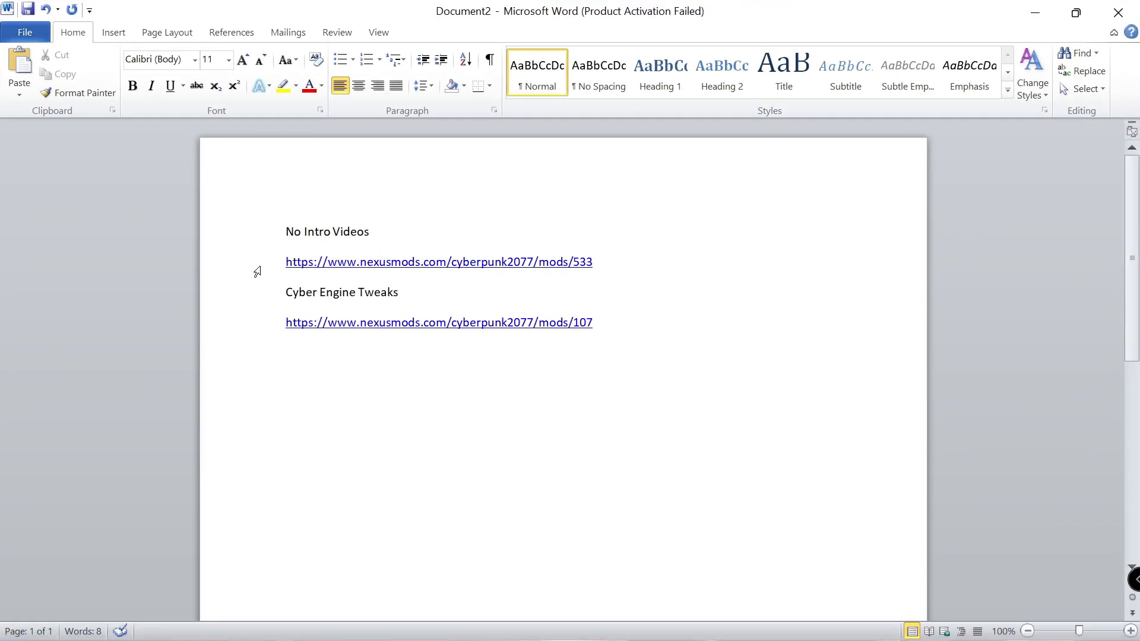
left_click_drag(284, 291, 704, 291)
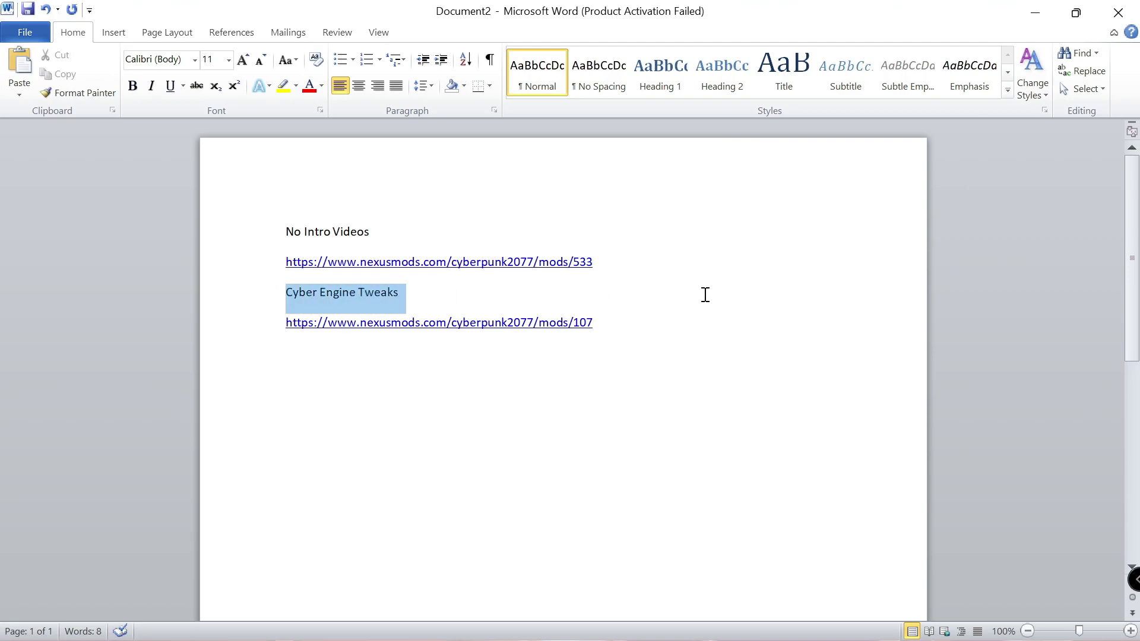
right_click(323, 292)
left_click(336, 316)
Switch to Chrome, search Nexus Mods for Cyber Engine Tweaks and open the Cyberpunk 2077 mod's page.
mouse_move(319, 631)
left_click(265, 622)
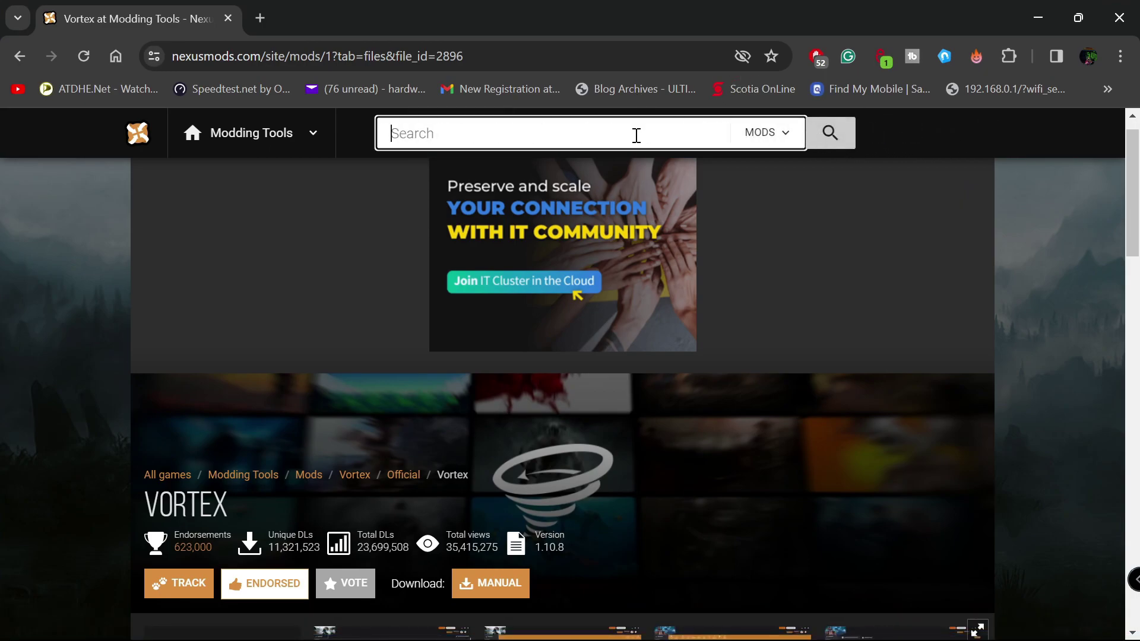
key("ctrl+v")
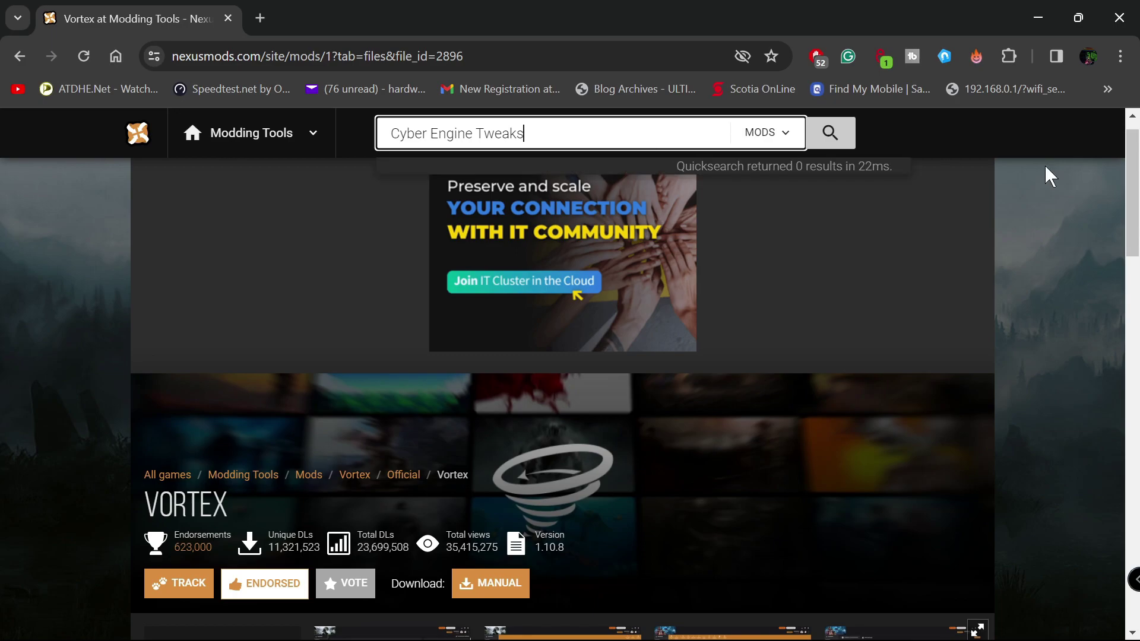
scroll(1063, 160, "up", 1)
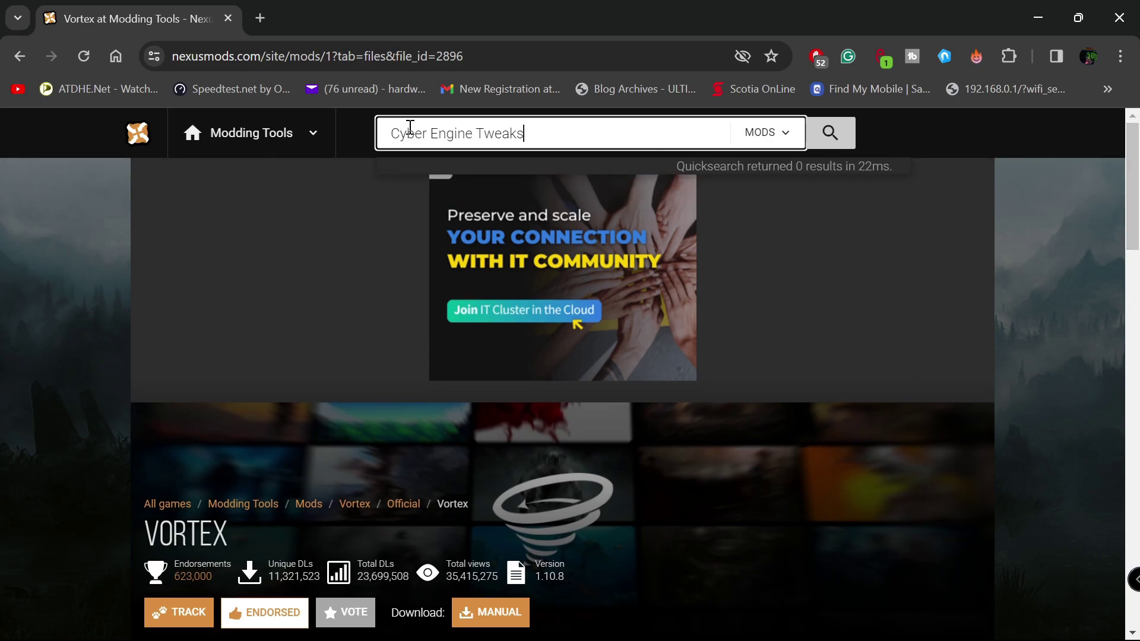
left_click(830, 132)
Examine the Cyber Engine Tweaks page, including its details, web address and the enlarged screenshot of the Cyberpunk 2077 menu.
left_click_drag(1128, 125, 1131, 208)
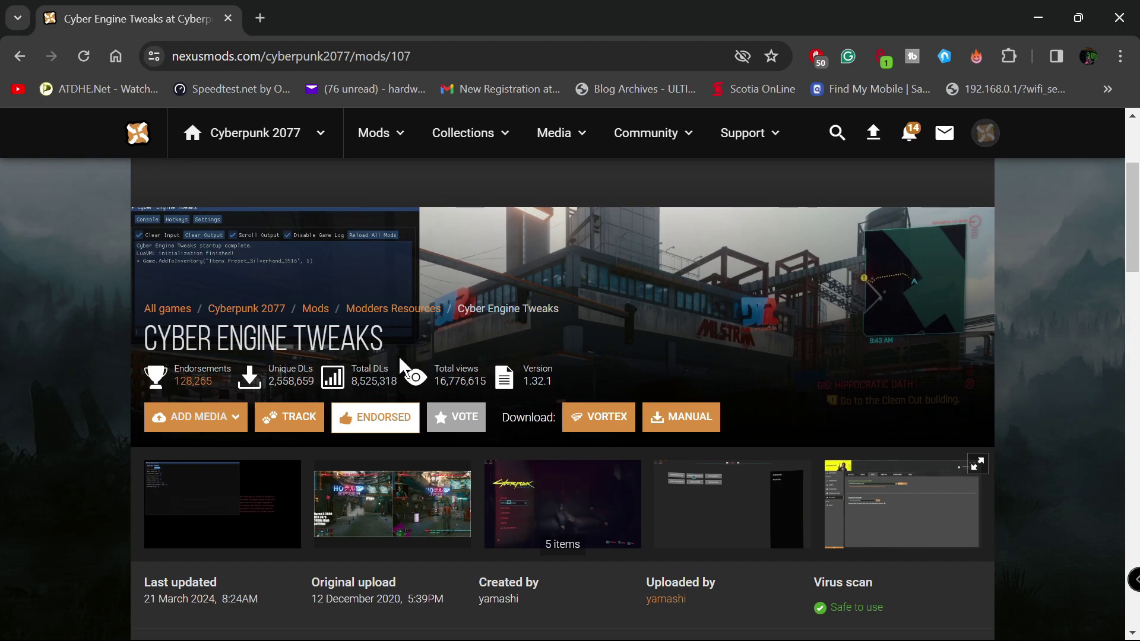
left_click_drag(1130, 178, 1135, 225)
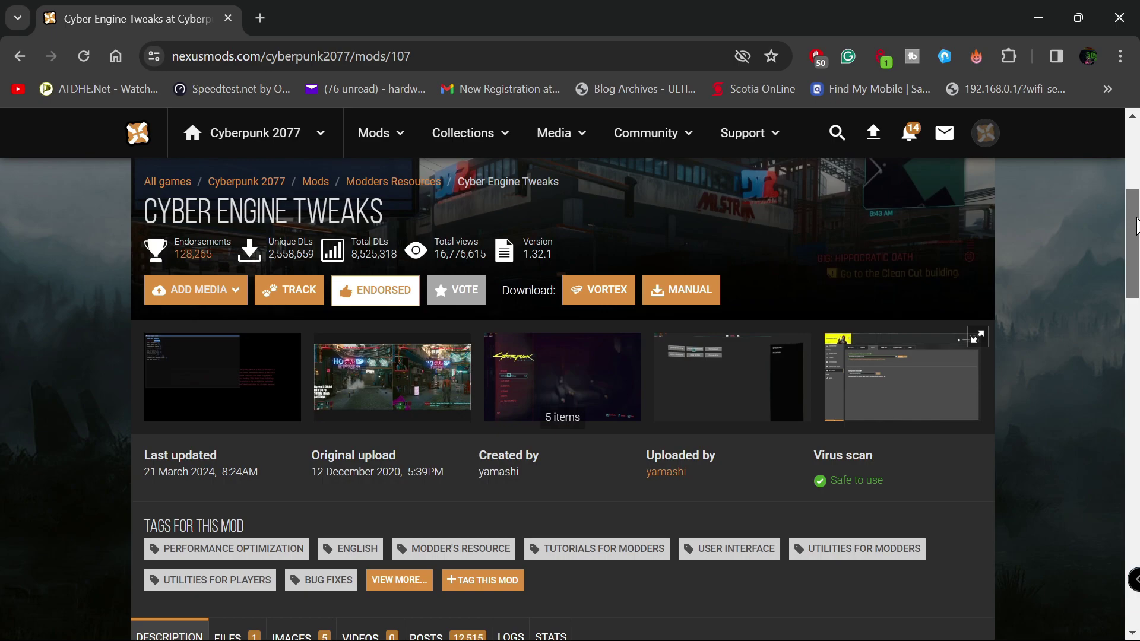
scroll(895, 360, "down", 4)
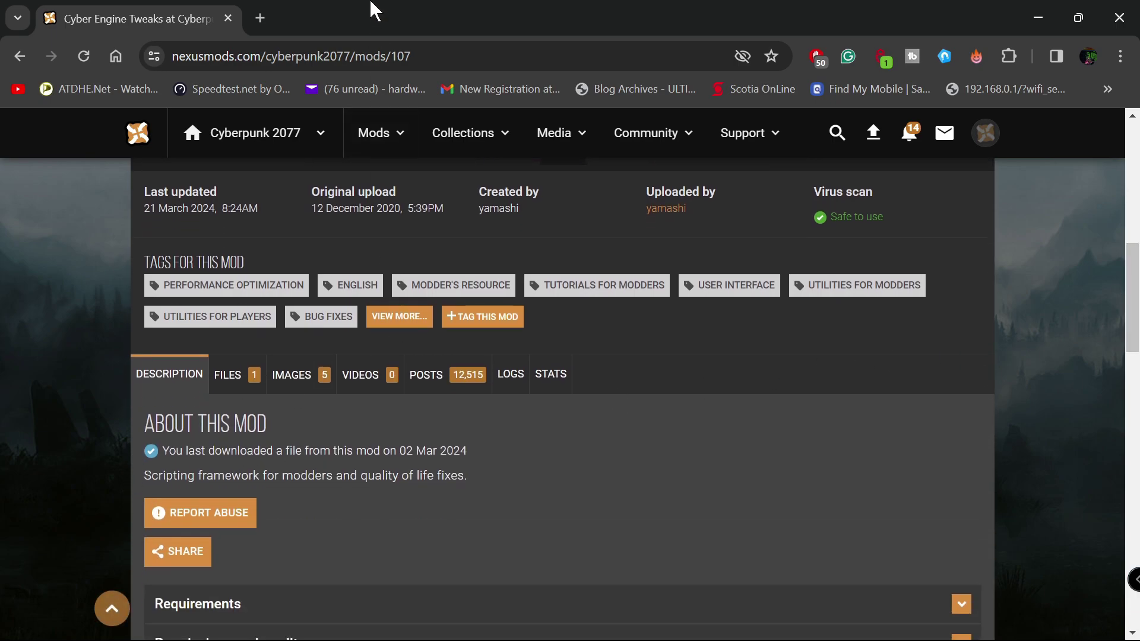
left_click(415, 54)
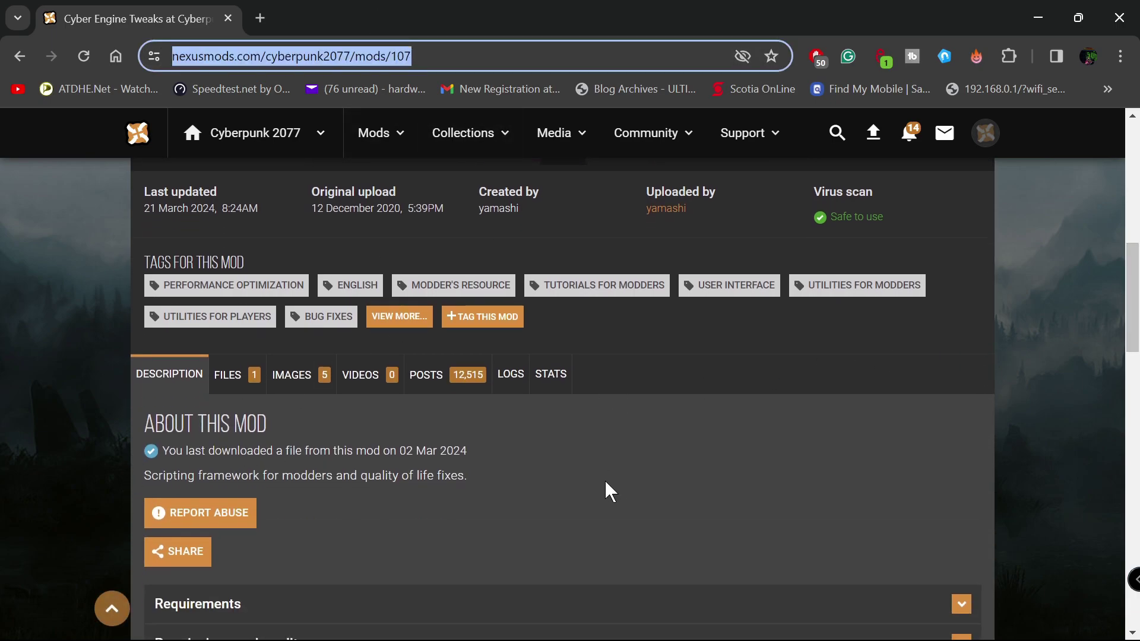
left_click_drag(1134, 315, 1137, 273)
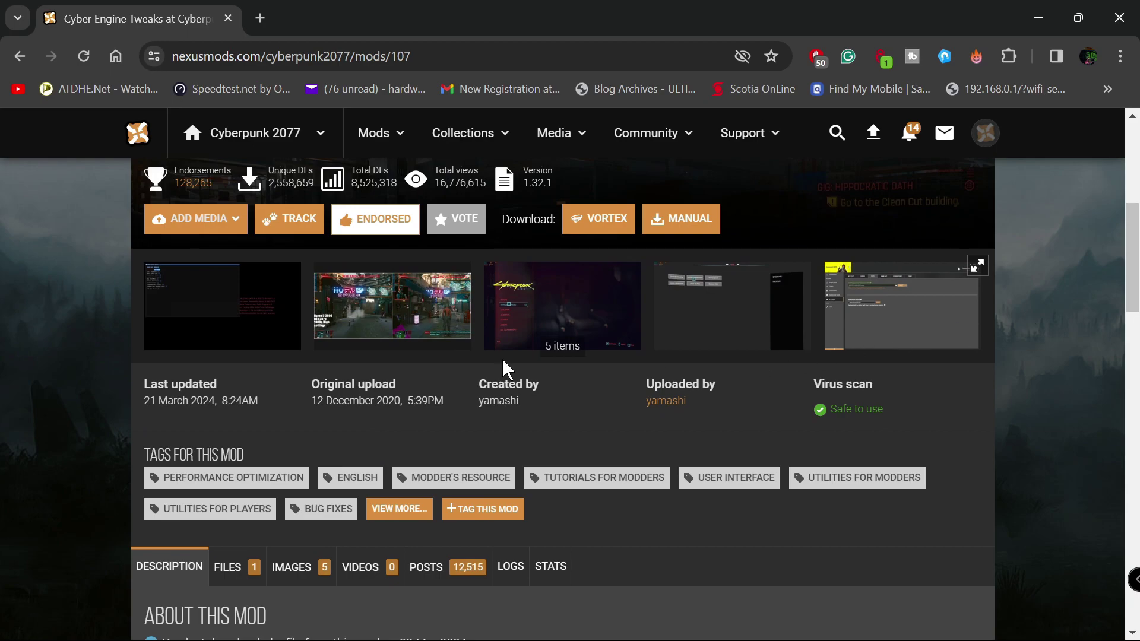
left_click(529, 315)
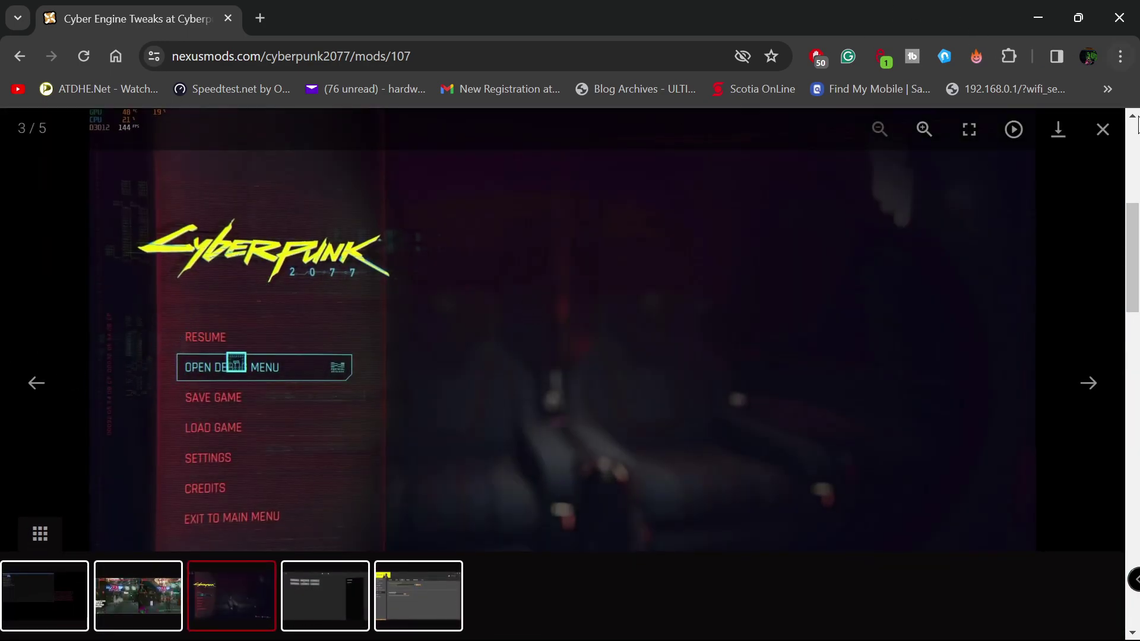
left_click(1102, 130)
Open the Cyber Engine Tweaks file list and bring the Patch 2.12a entity spawner fix main file into view.
left_click_drag(1137, 273, 1137, 291)
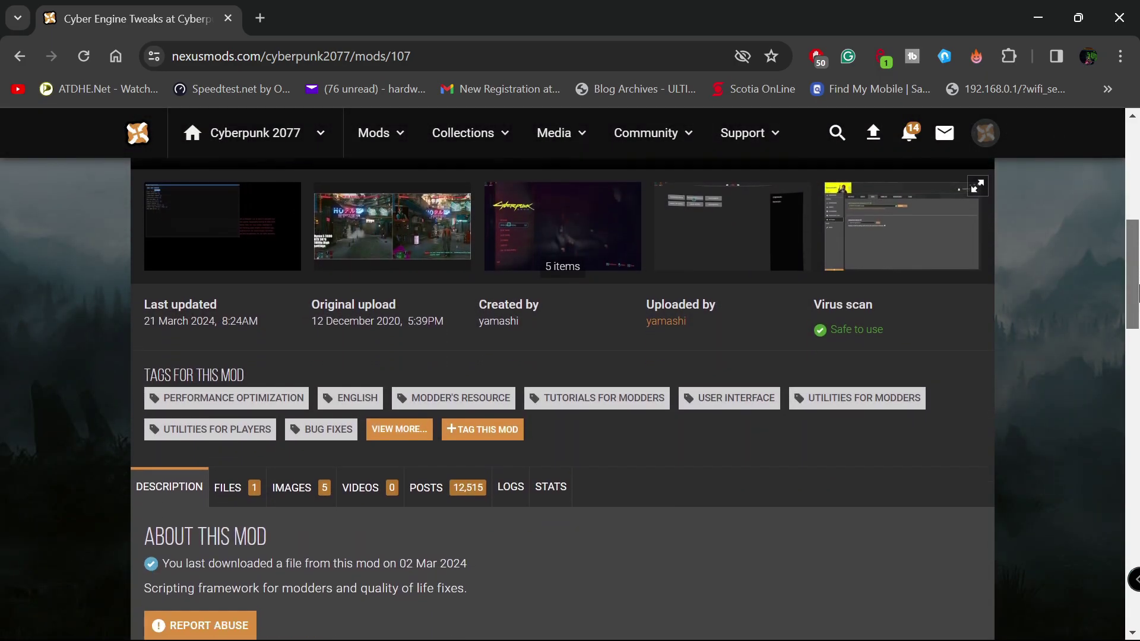
scroll(1137, 291, "down", 4)
left_click(242, 272)
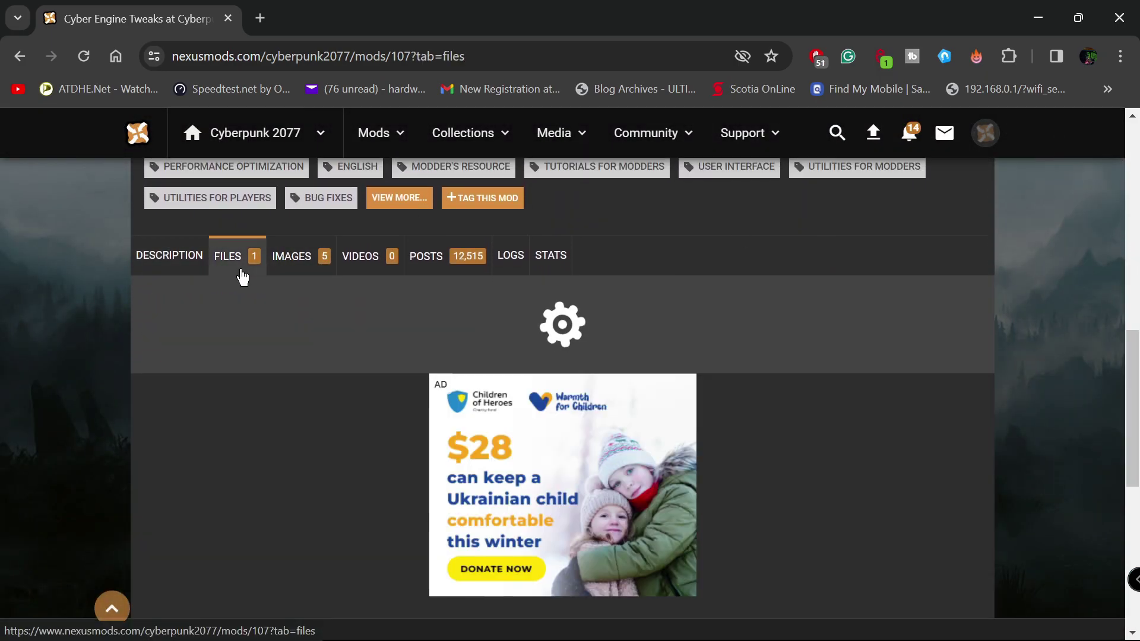
mouse_move(1137, 340)
left_mouse_down()
mouse_move(1137, 388)
mouse_move(1137, 356)
left_mouse_up()
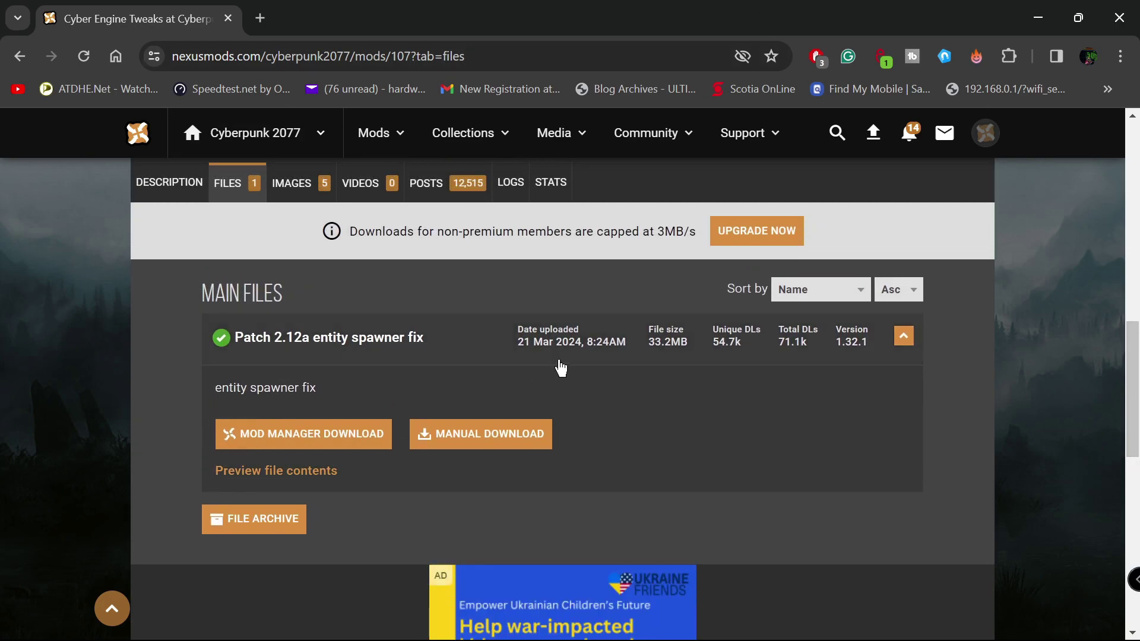
Switch to Vortex to check the Cyberpunk 2077 mods list, and minimize it again to return to the file page.
mouse_move(534, 638)
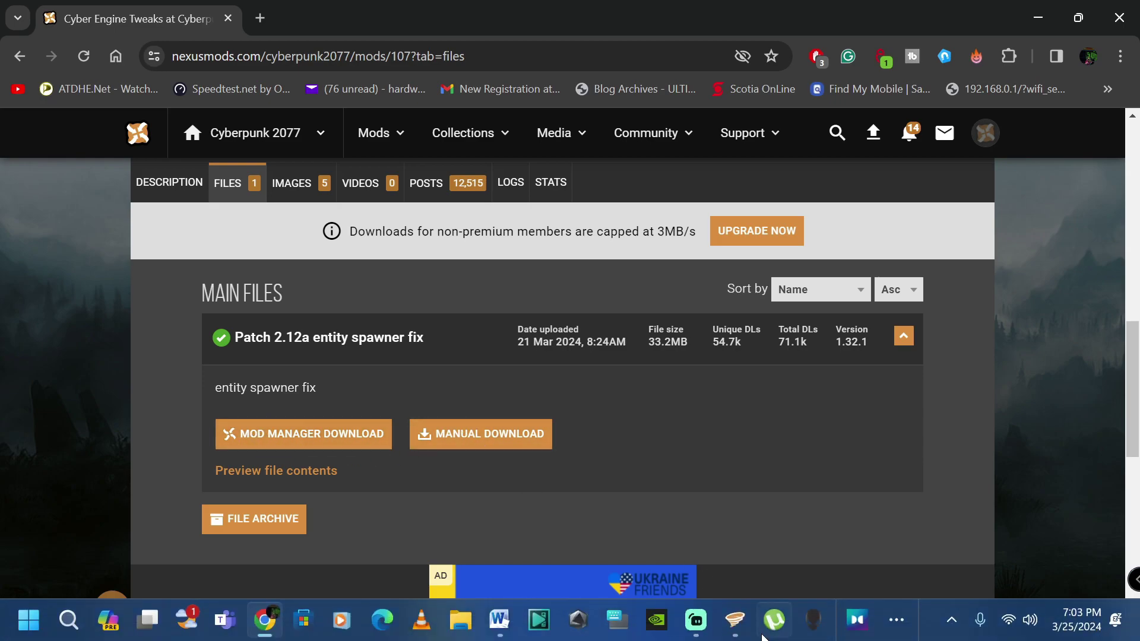
left_click(735, 621)
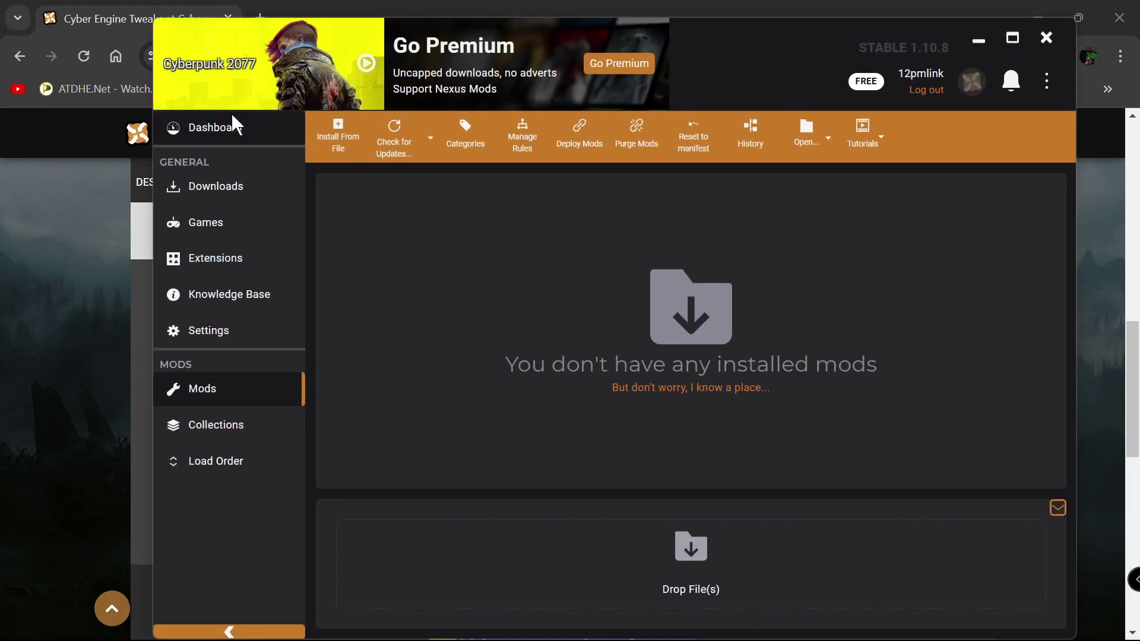
left_click(978, 39)
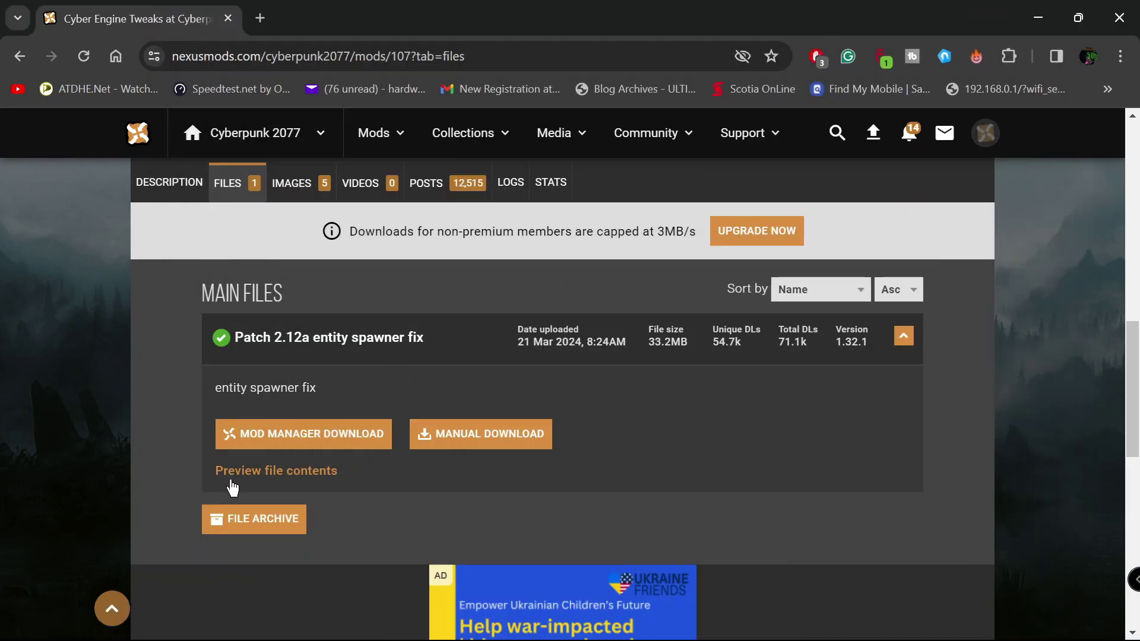
Request the mod manager download of the Patch 2.12a entity spawner fix using the free slow download.
left_click(235, 440)
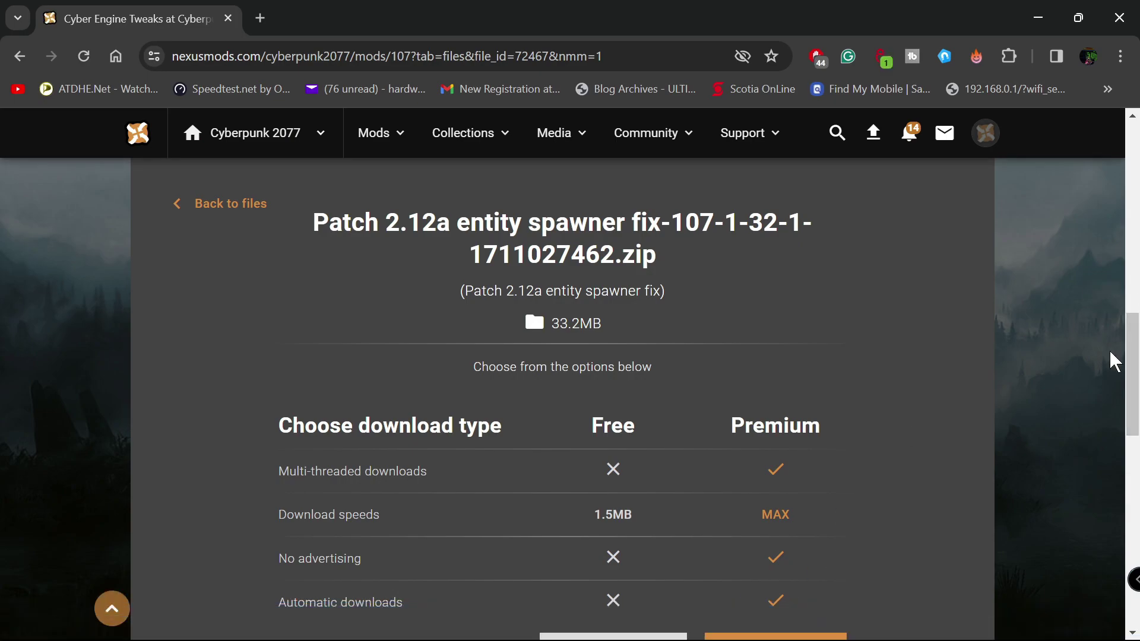
left_click_drag(1132, 368, 1131, 438)
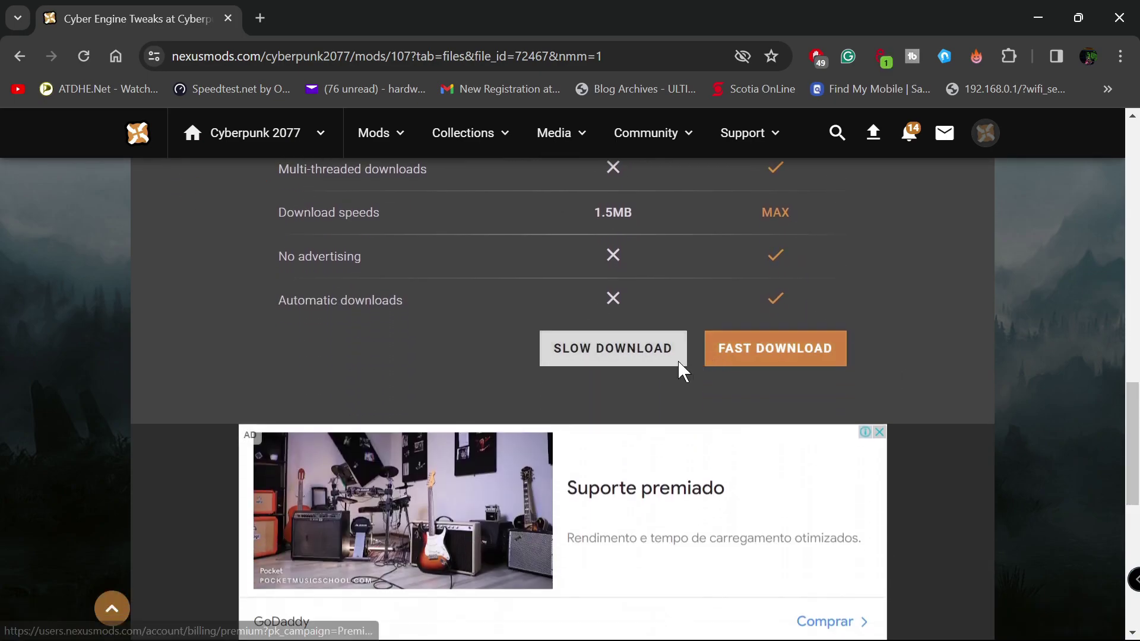
left_click(617, 360)
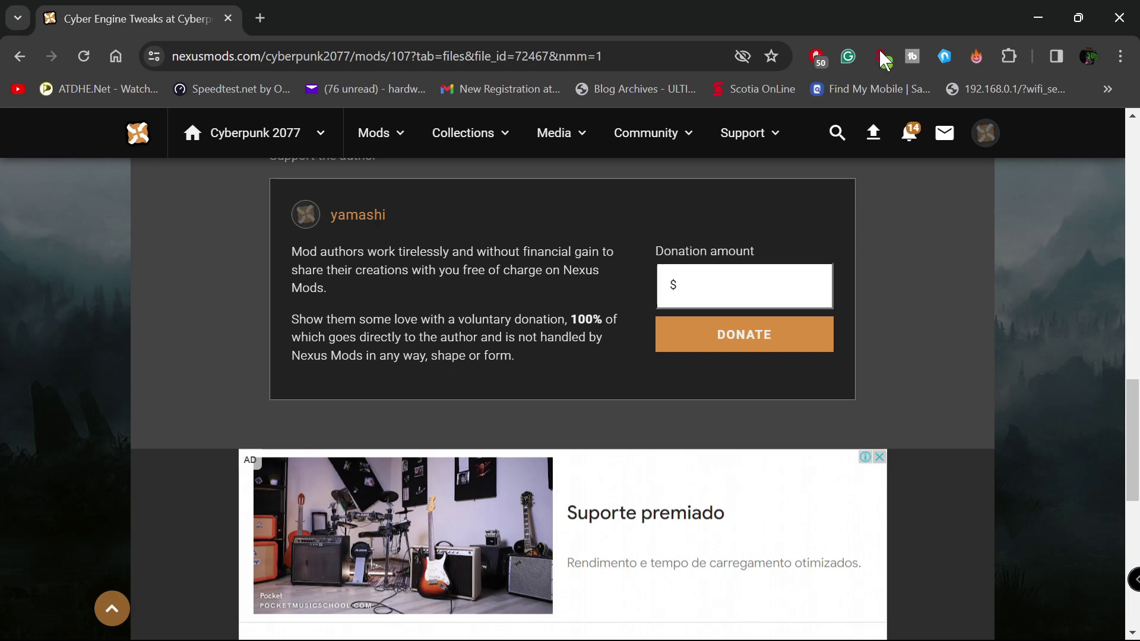
scroll(1136, 475, "up", 7)
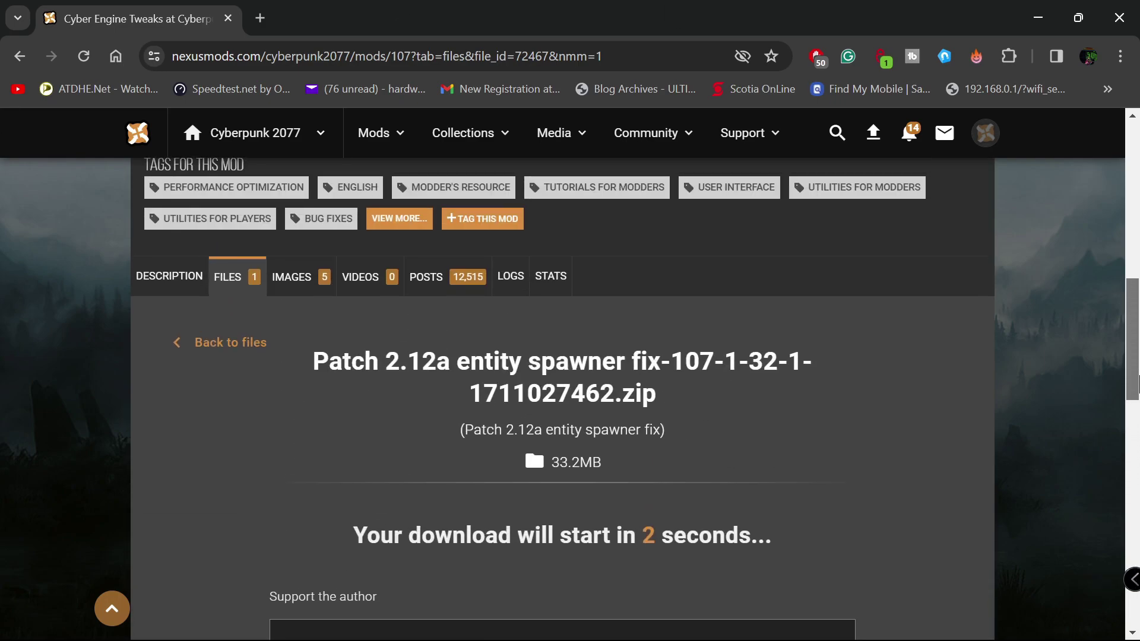
scroll(618, 552, "down", 1)
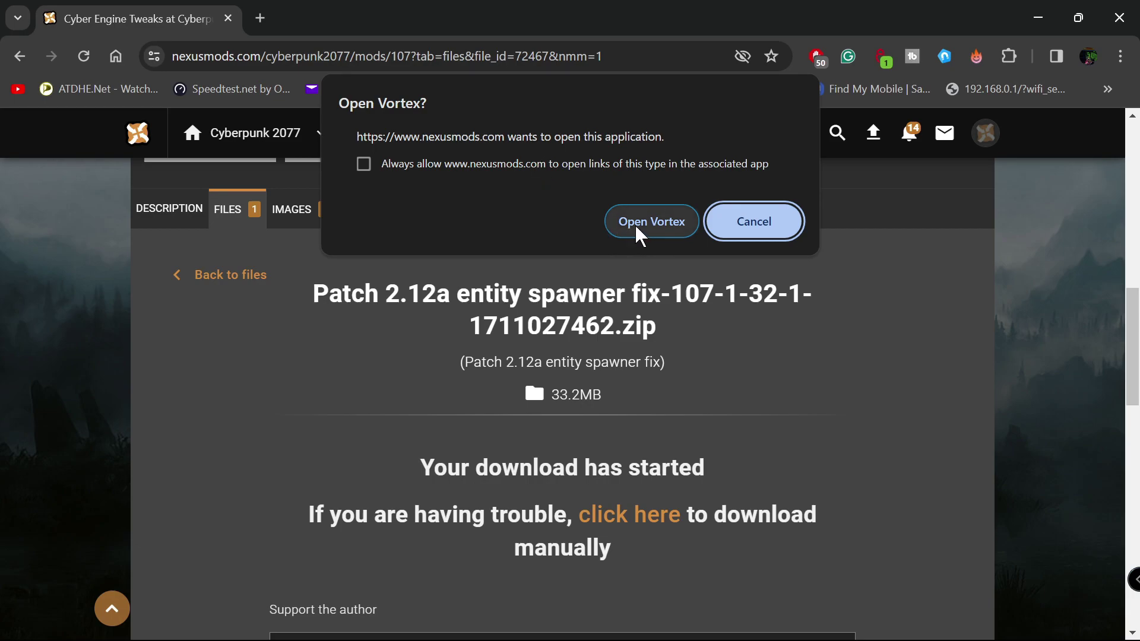
left_click(364, 164)
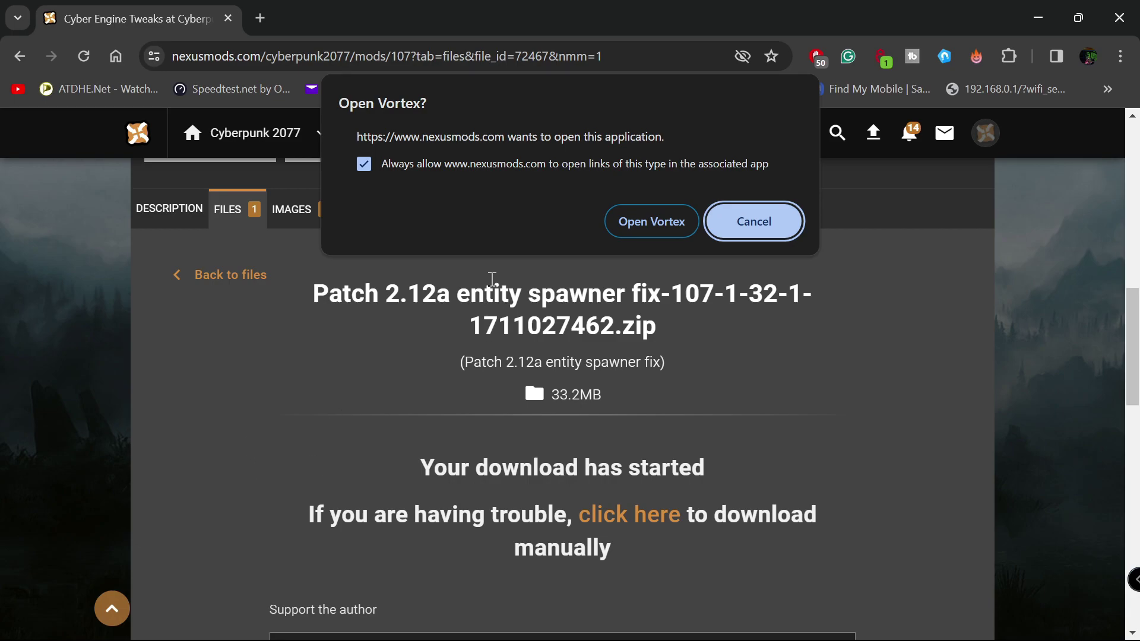
left_click(632, 224)
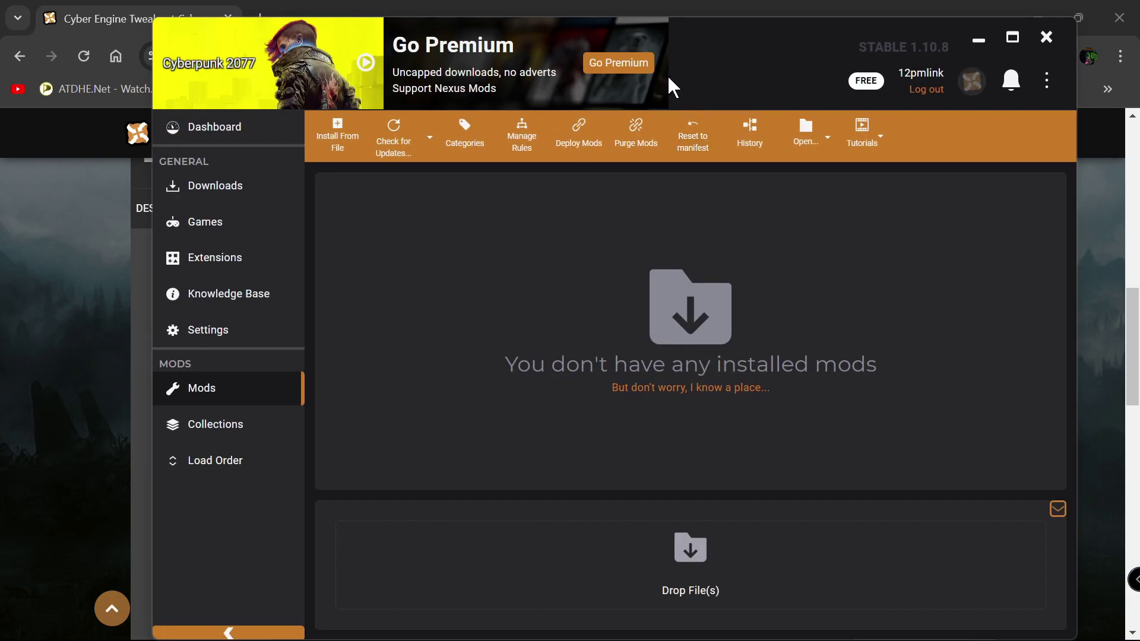
Check the patch's download progress in Vortex and look for Cyber Engine Tweaks in the mods list.
left_click(241, 184)
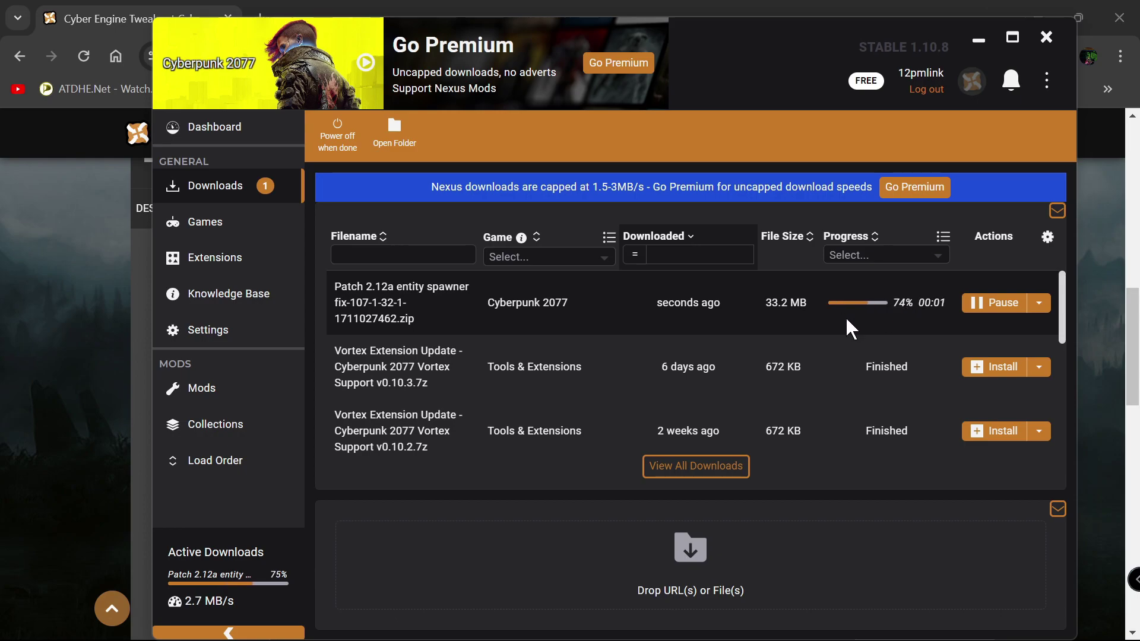
left_click(219, 385)
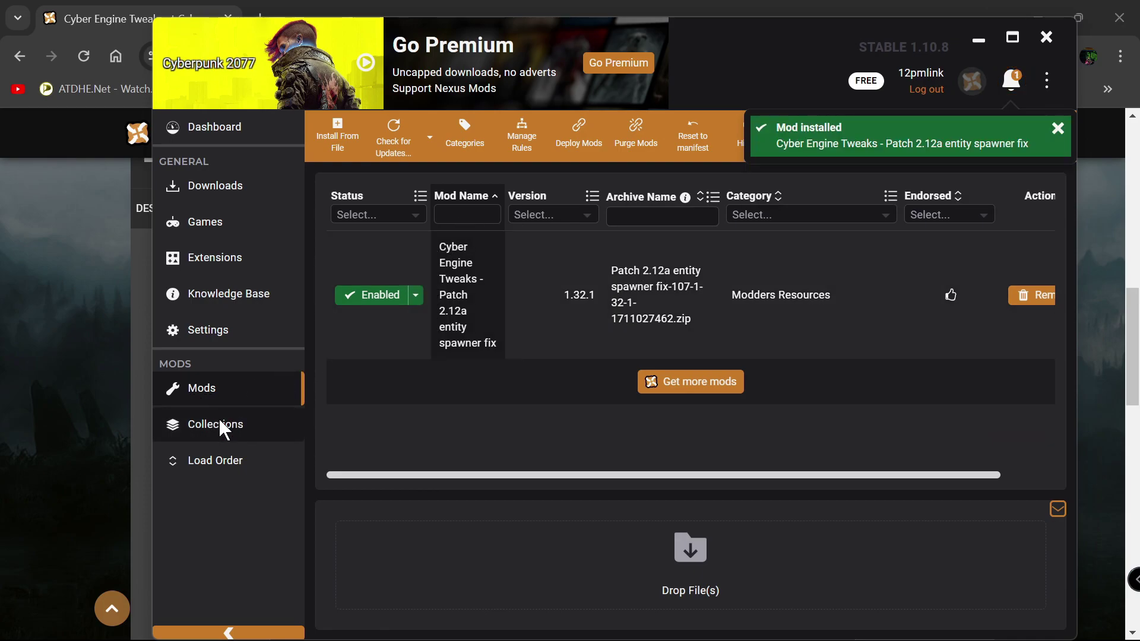
Visit the collections page, return to the mods list, and maximize the Vortex window to show all columns of the Cyber Engine Tweaks entry.
left_click(219, 418)
left_click(190, 387)
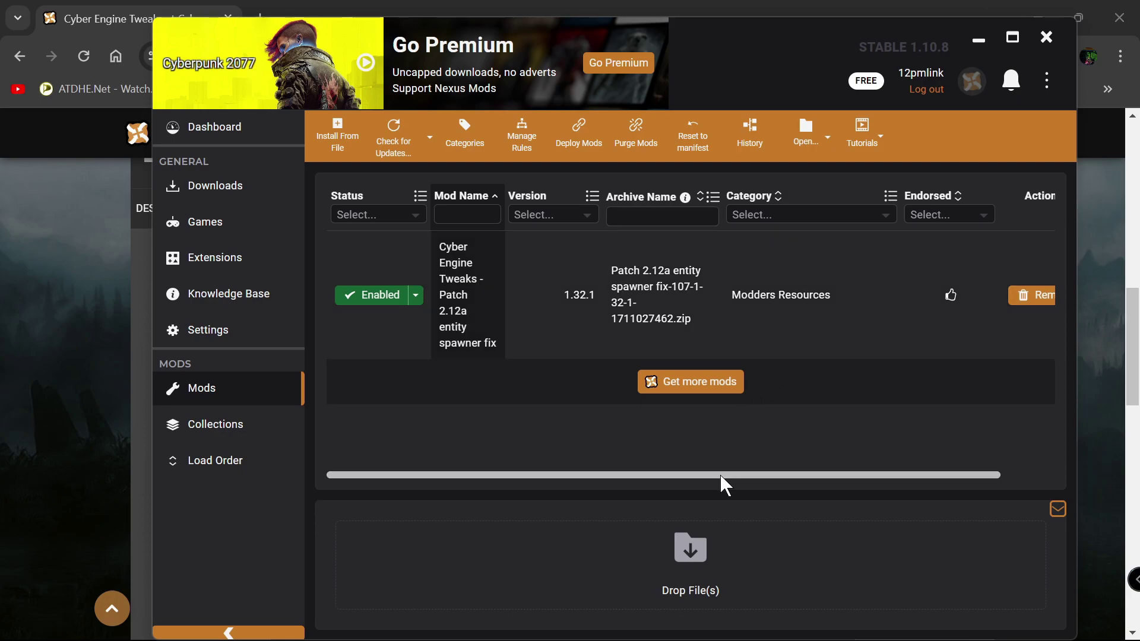
left_click_drag(725, 478, 779, 478)
left_click(1018, 39)
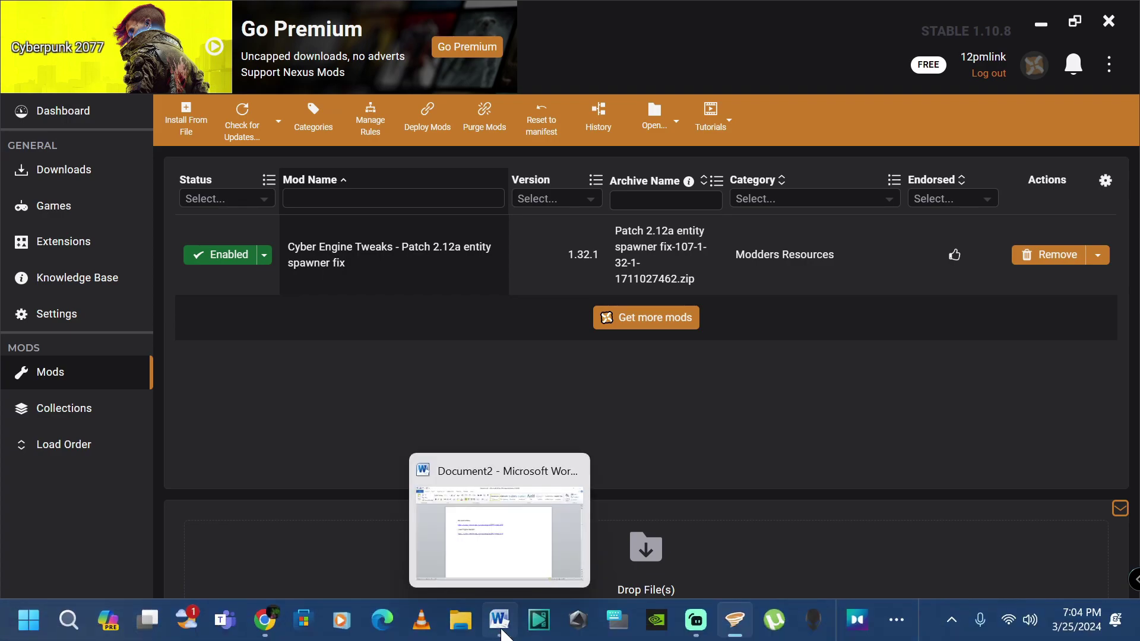
Switch to the Word document and copy the Nexus Mods link listed under No Intro Videos.
left_click(503, 635)
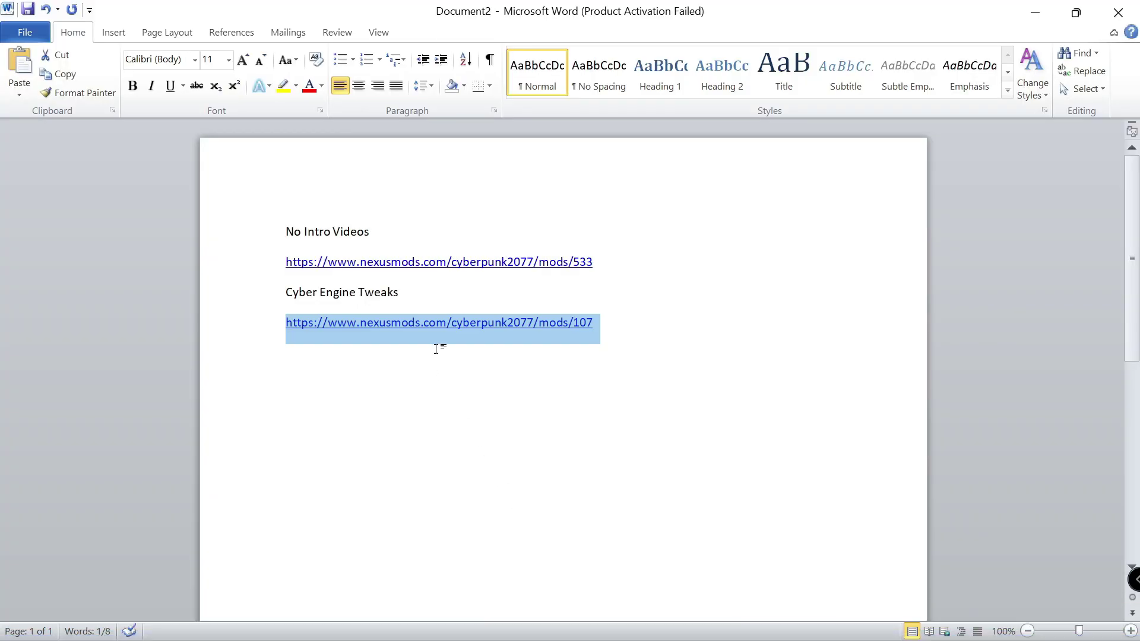
left_click(438, 347)
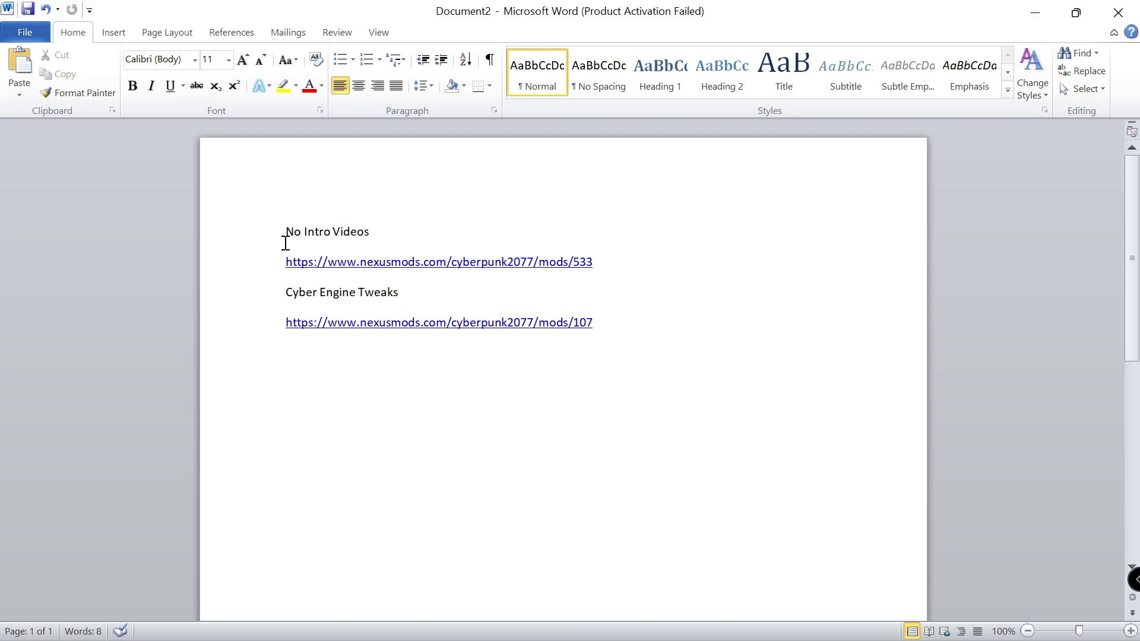
left_click_drag(281, 263, 585, 272)
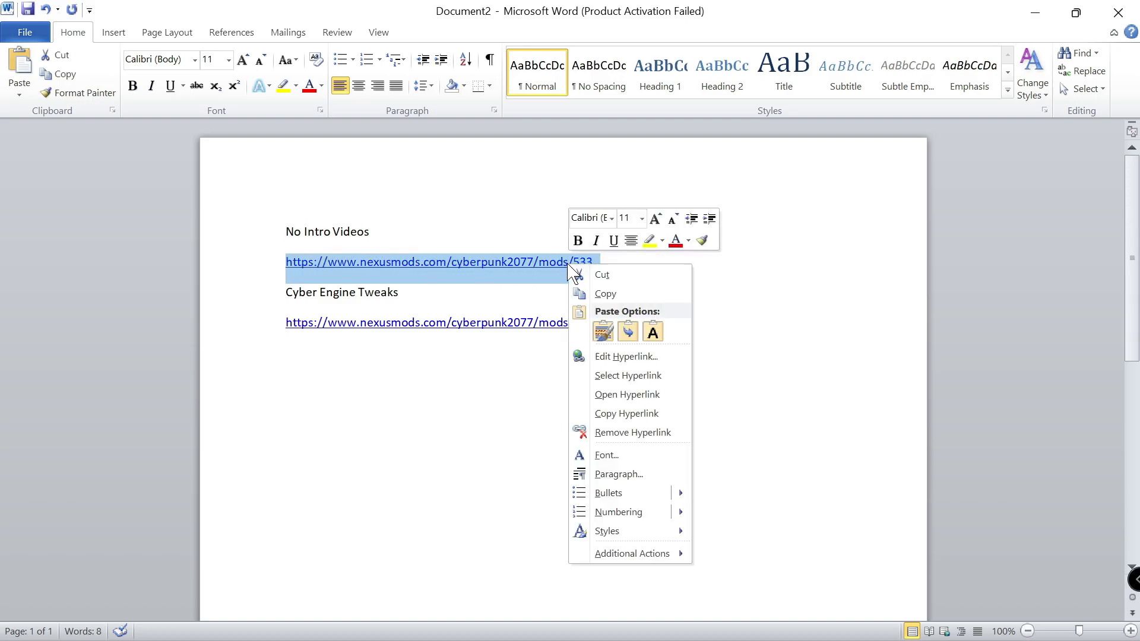
left_click(605, 294)
mouse_move(365, 639)
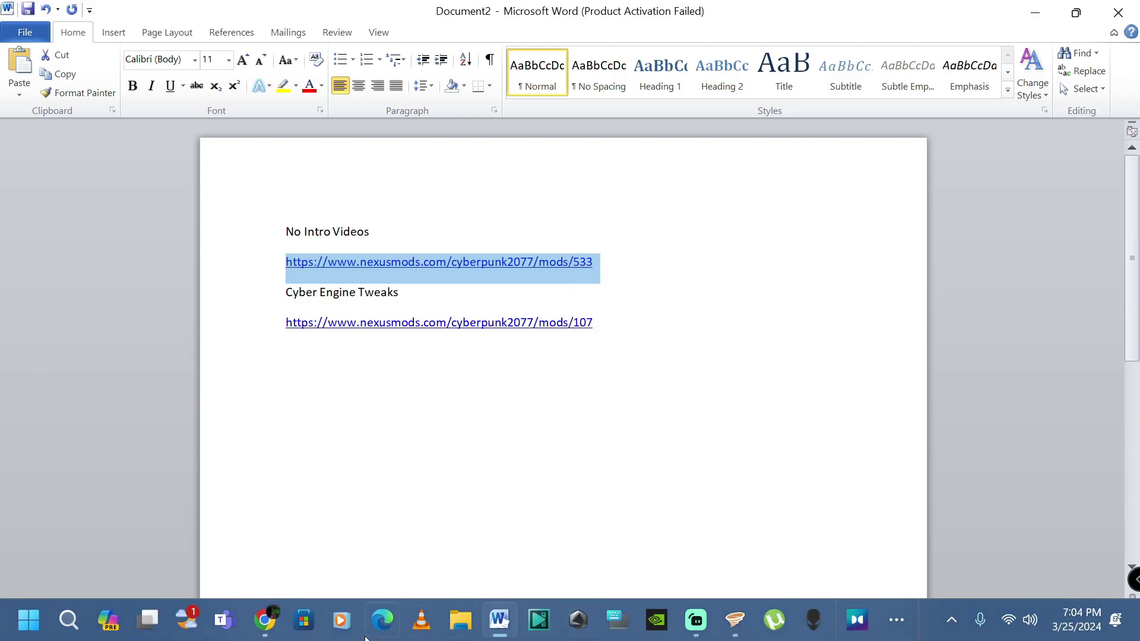
left_click(263, 635)
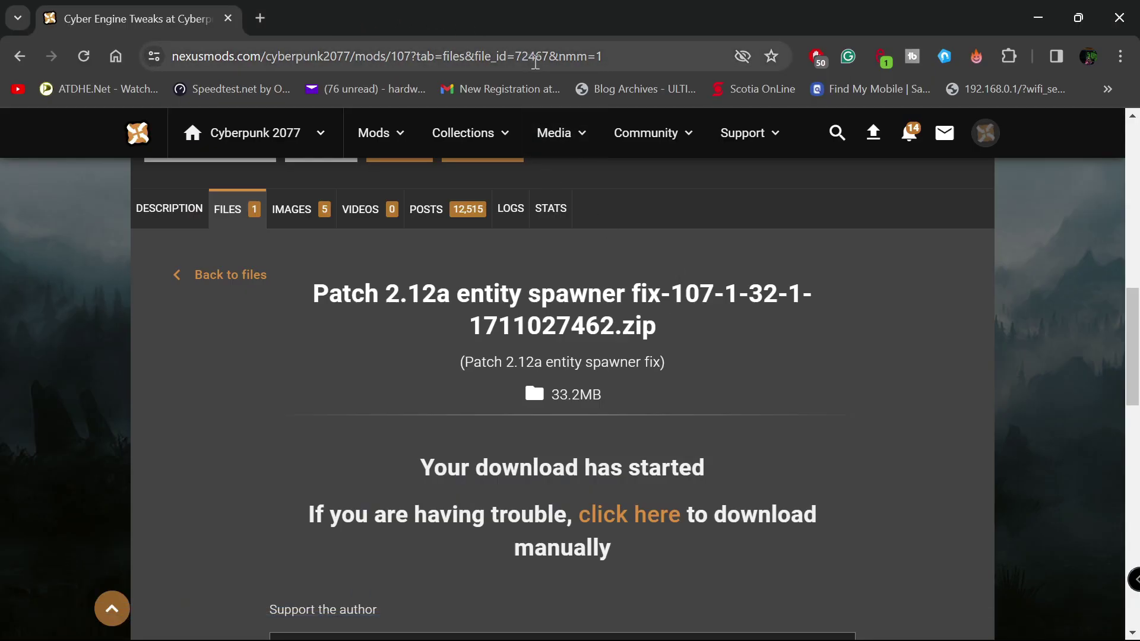
left_click(611, 60)
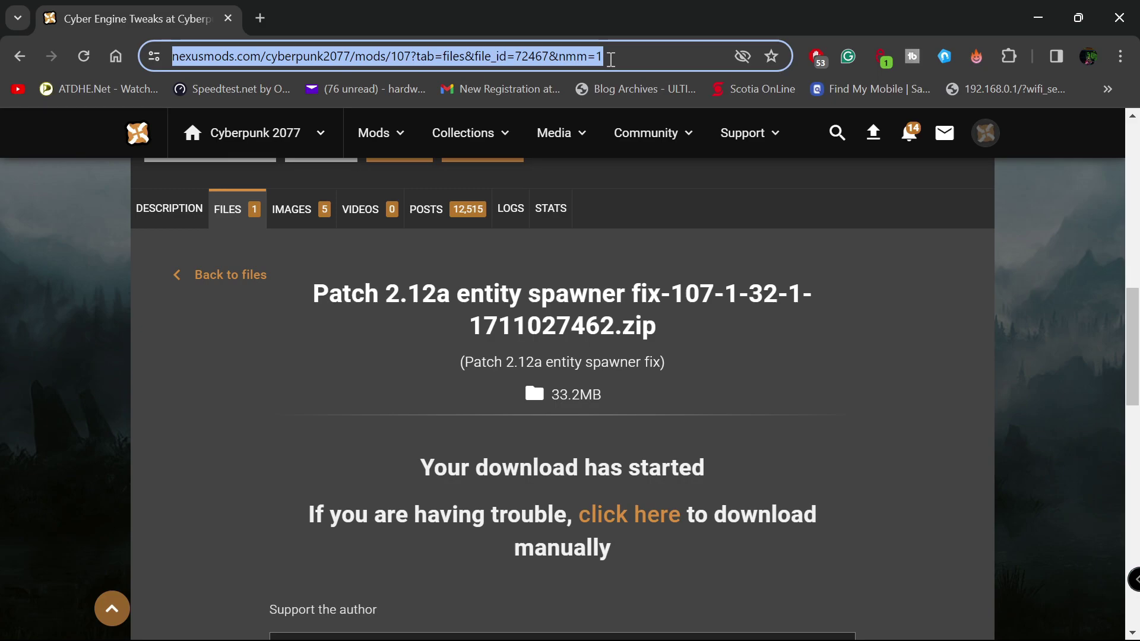
key("ctrl+v")
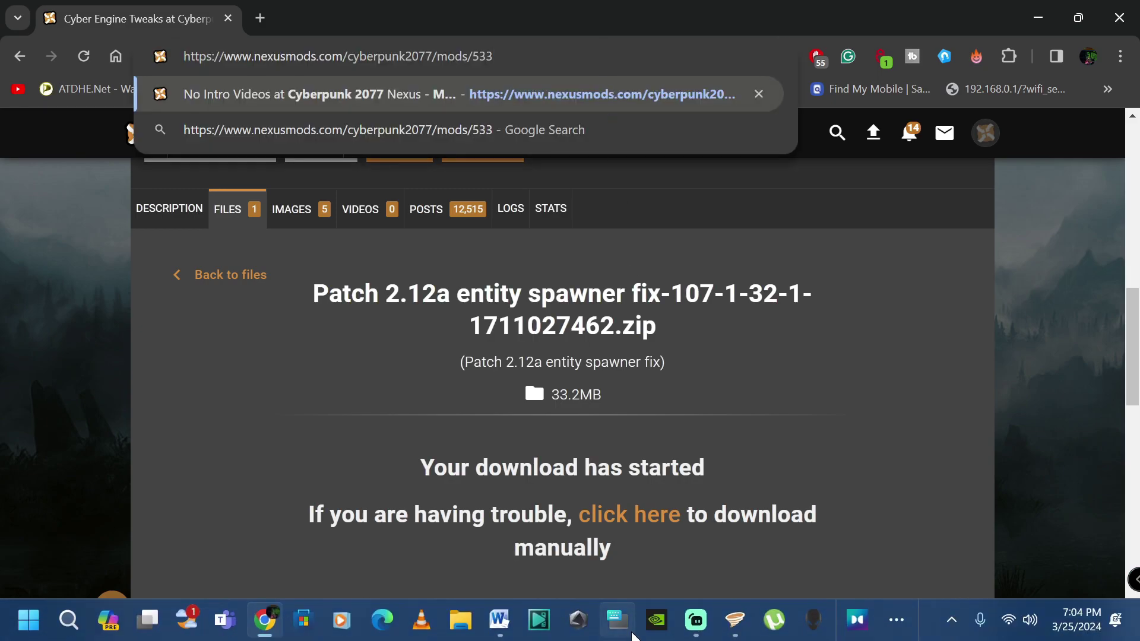
key("Return")
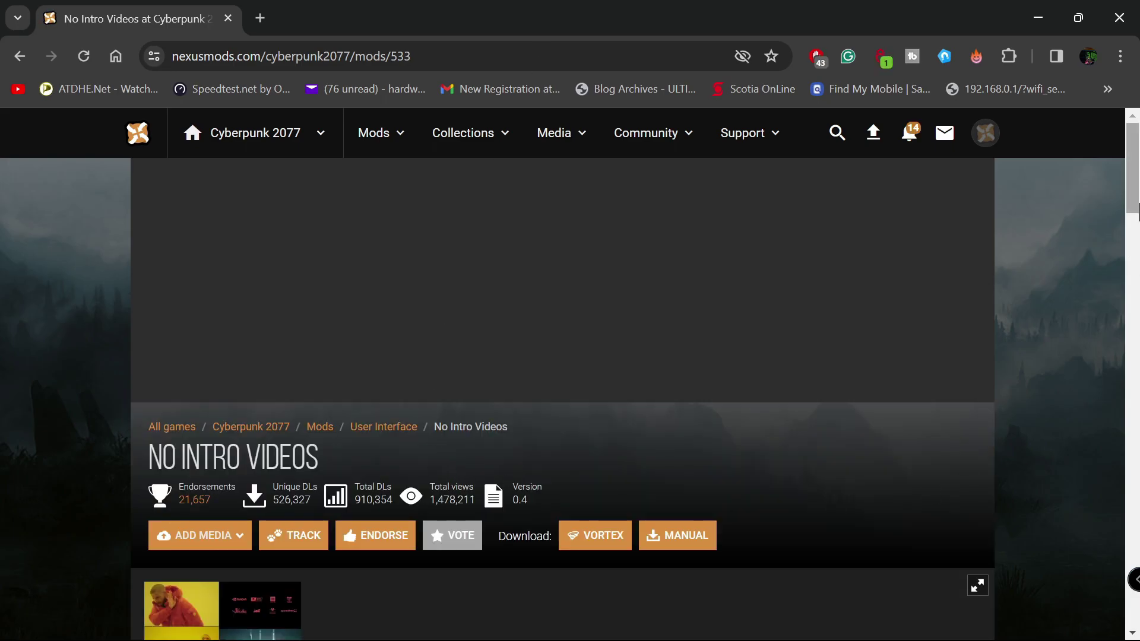
View the No Intro Videos mod's preview image at full size, close it, and read the mod's description.
left_click_drag(1137, 209, 1137, 254)
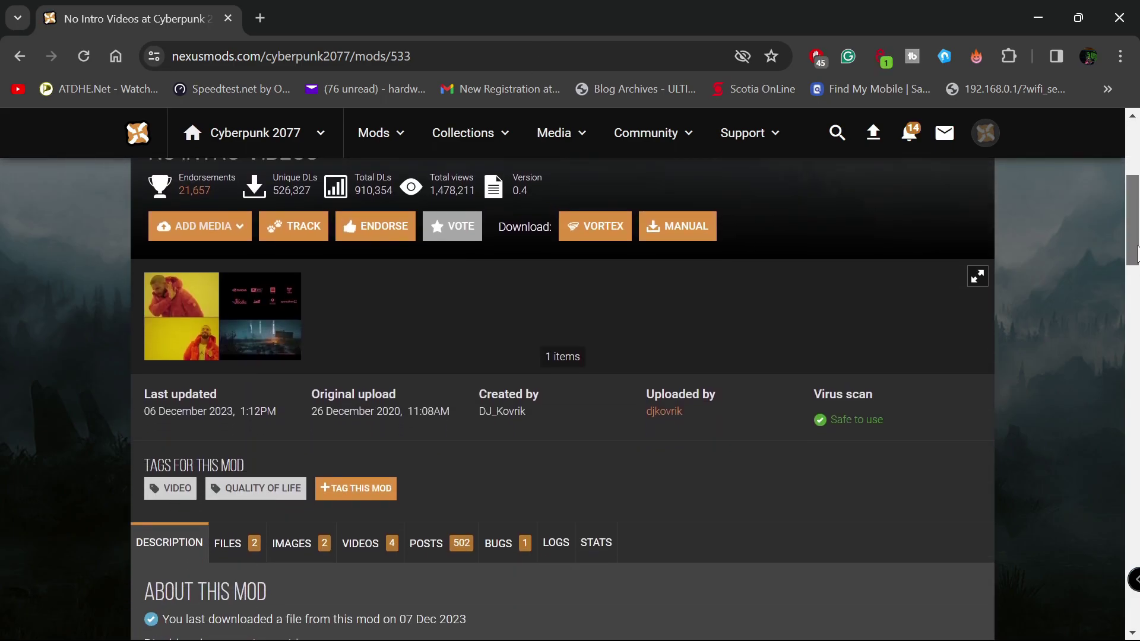
left_click(177, 331)
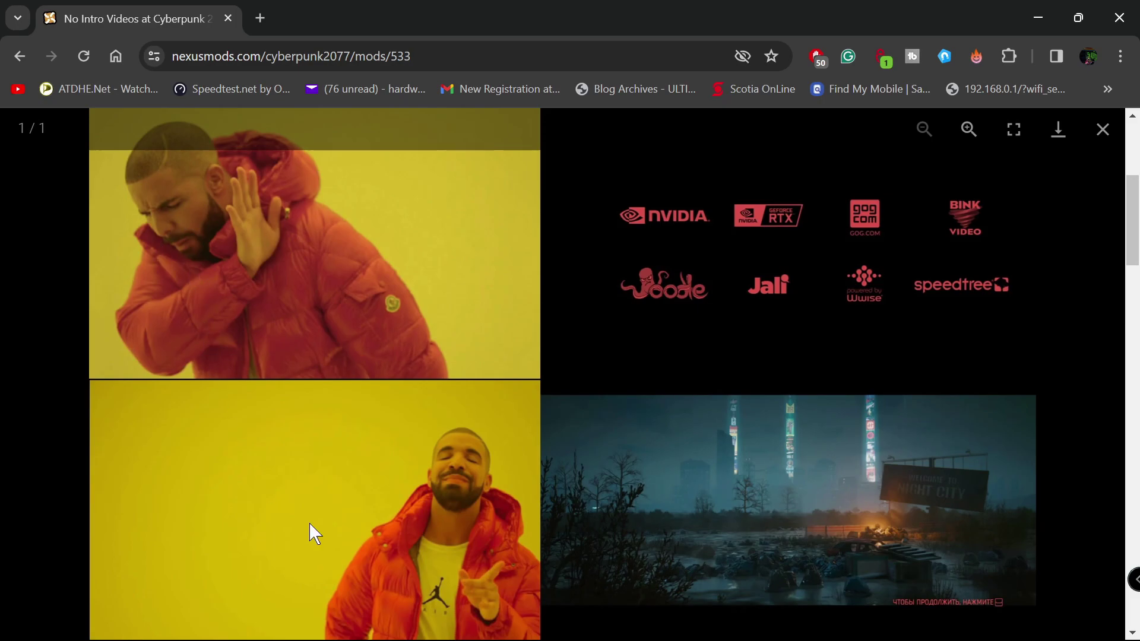
left_click(1103, 129)
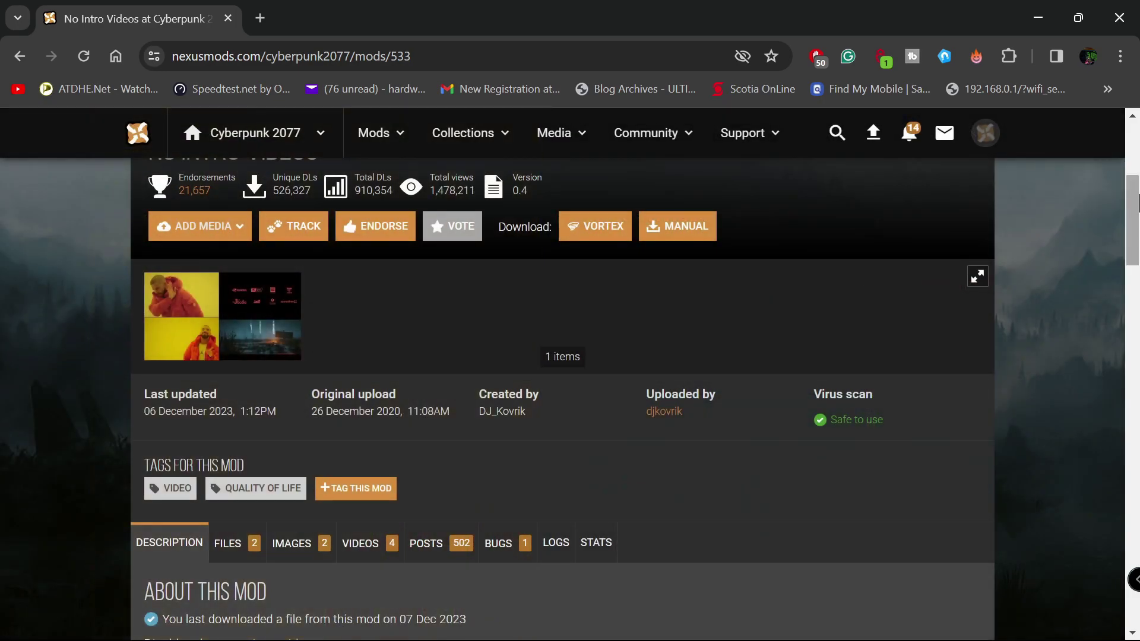
scroll(1137, 219, "down", 2)
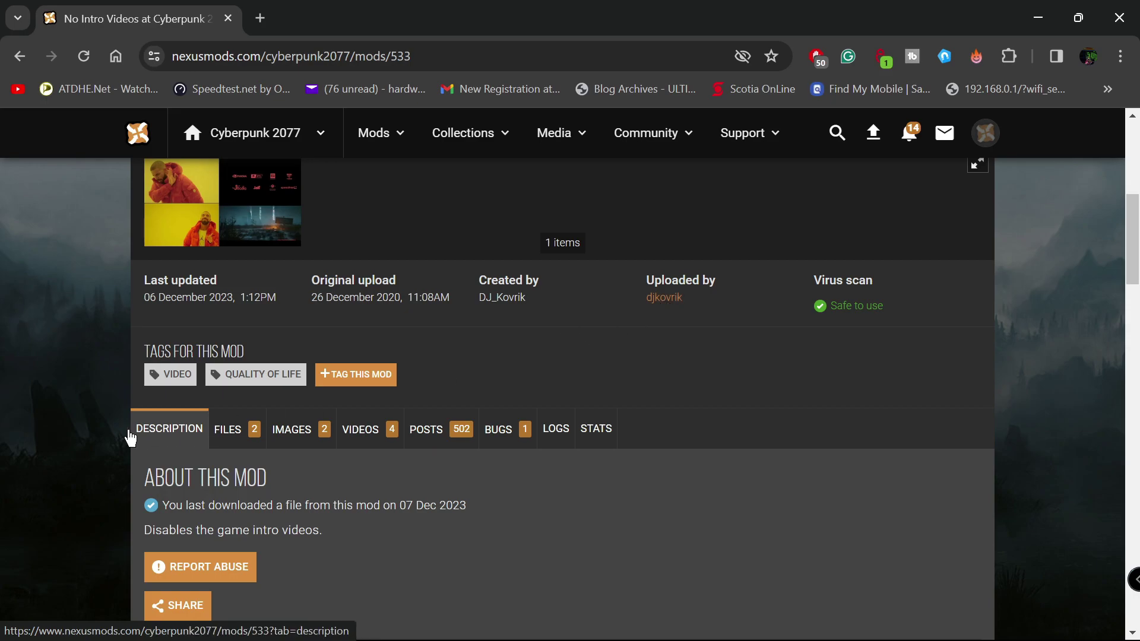
scroll(1139, 256, "down", 2)
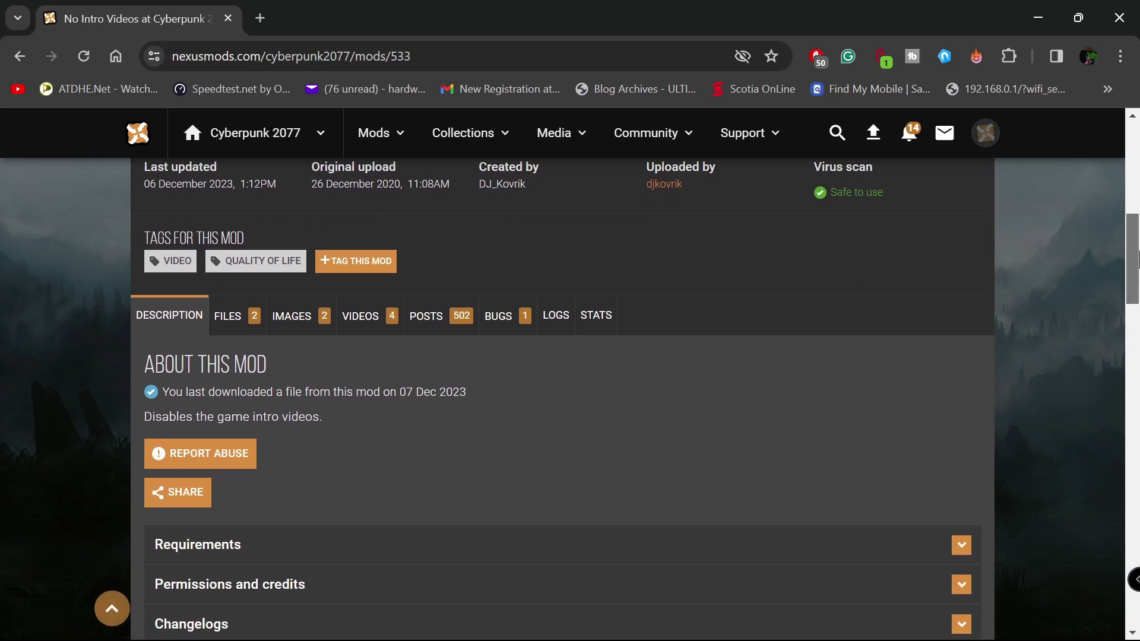
Open the mod's files list, preview the contents of the No Intro Videos main file, and close the preview.
left_click(239, 316)
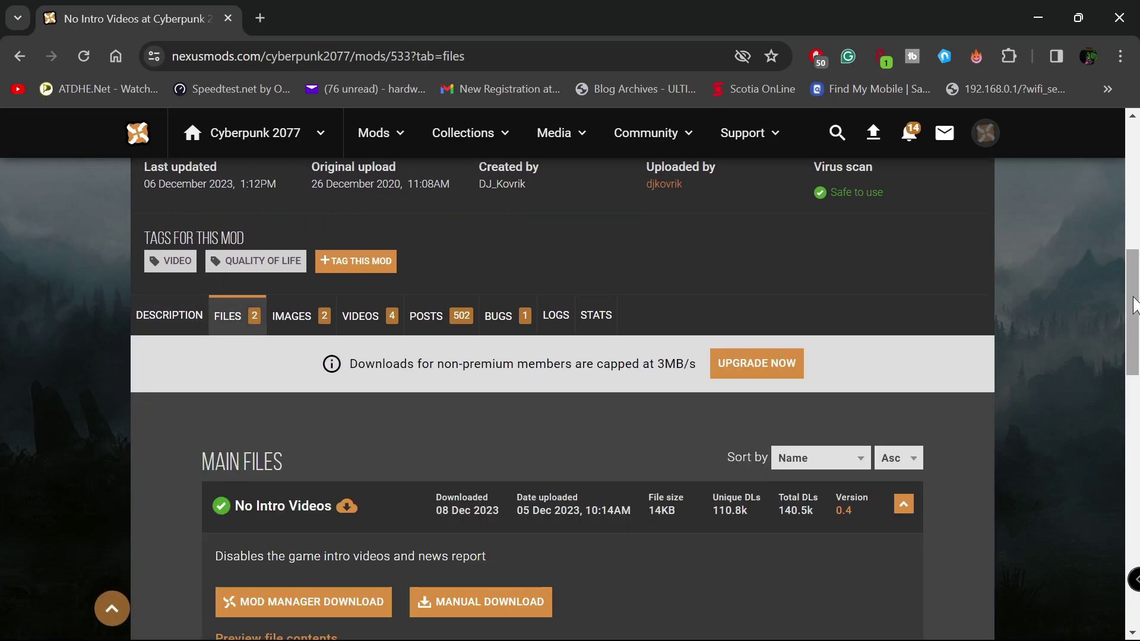
left_click_drag(1134, 305, 1136, 363)
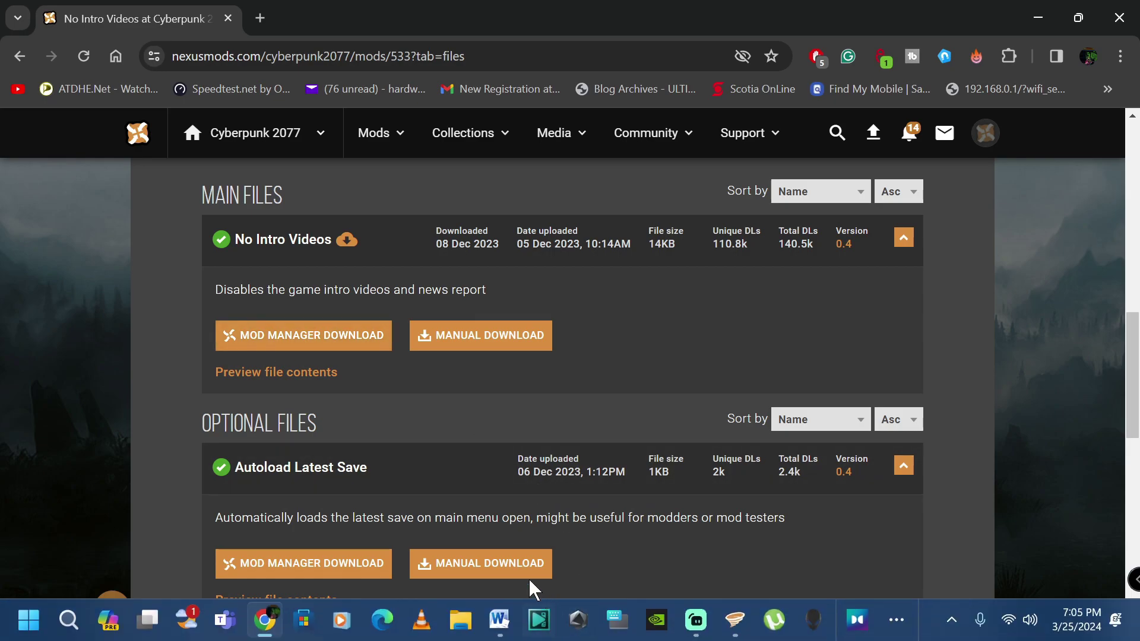
left_click(335, 372)
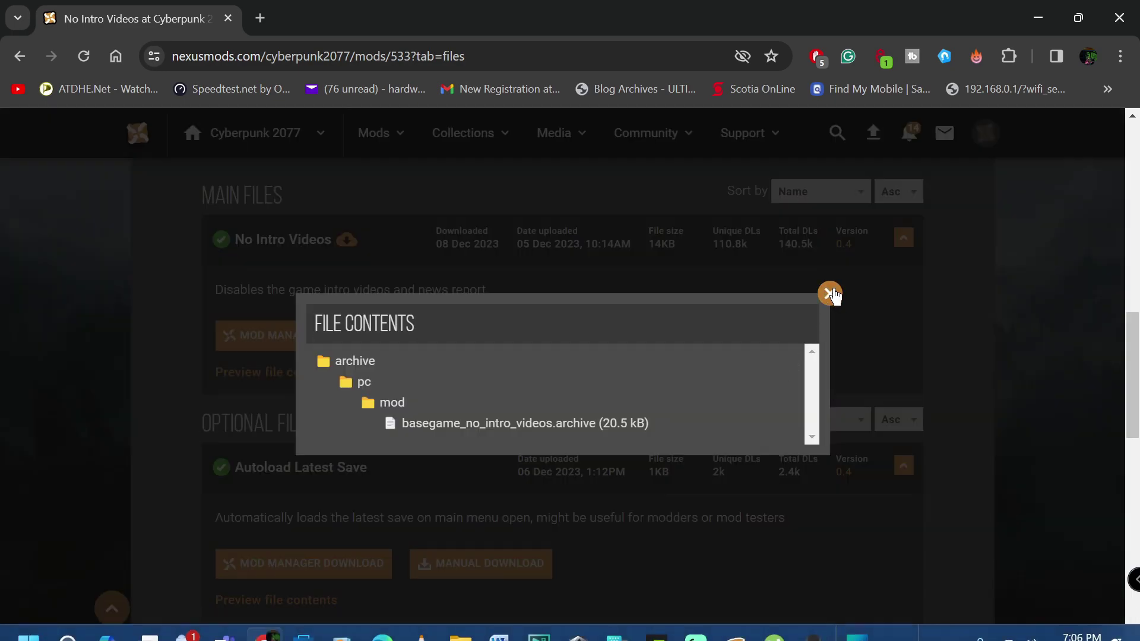
left_click(827, 292)
Request the mod manager download of No Intro Videos using the free slow download, and move the deployment console window up.
left_click(311, 337)
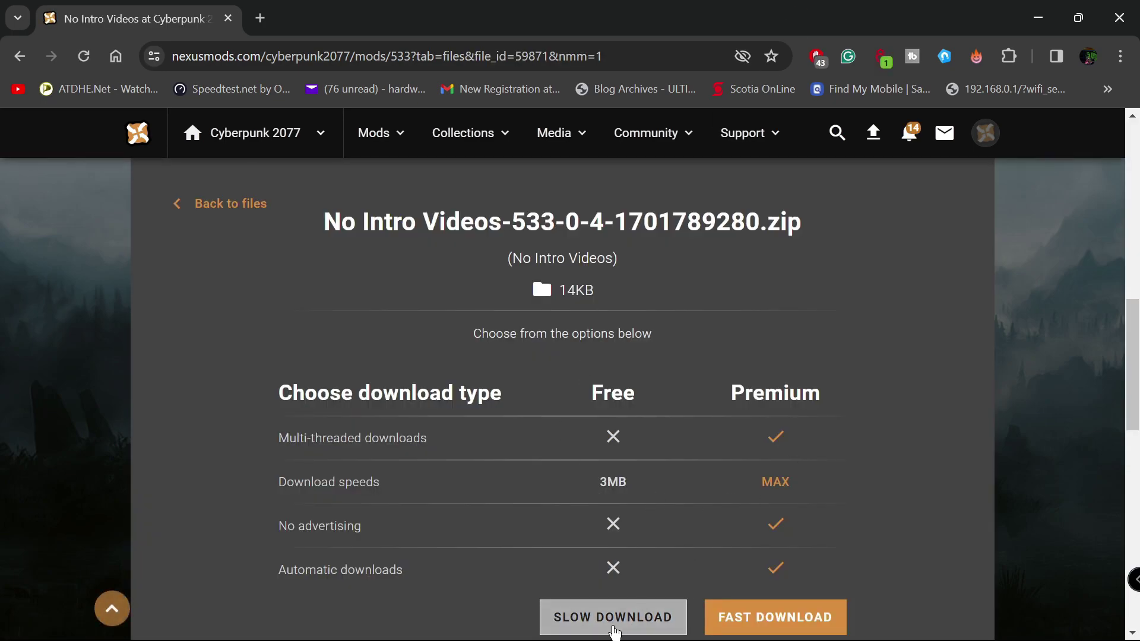
left_click(613, 626)
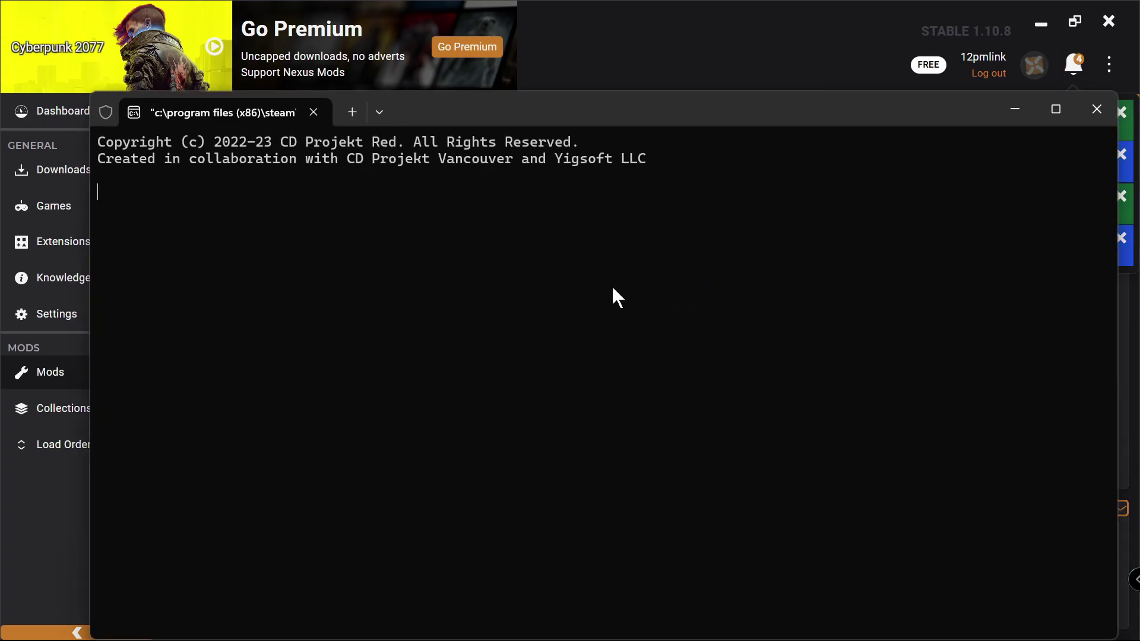
left_click_drag(527, 114, 499, 67)
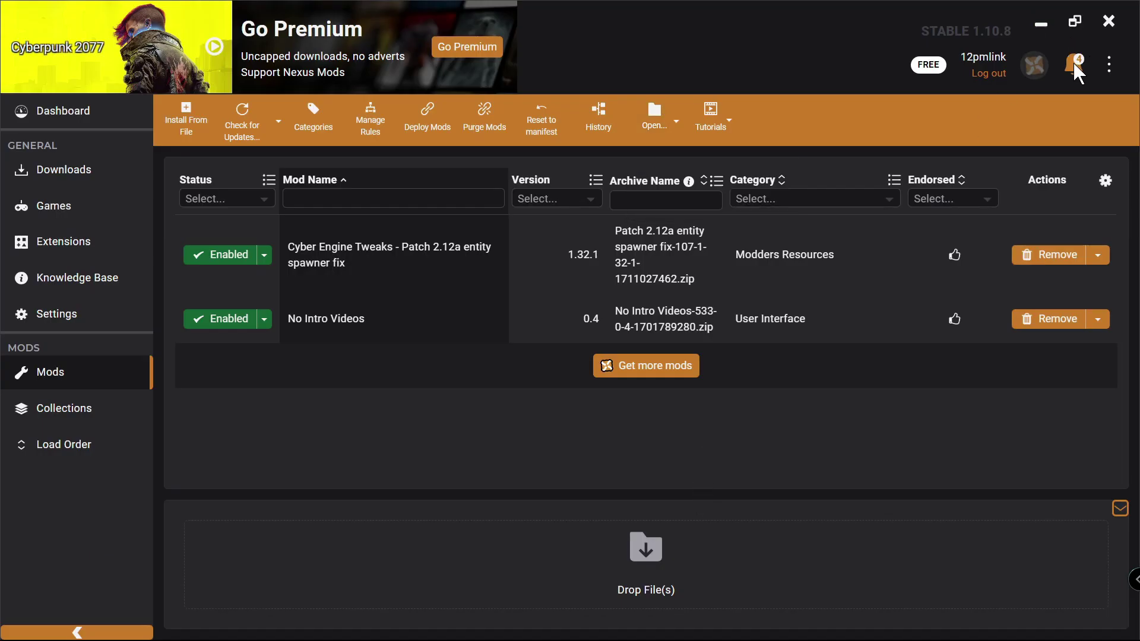
Show the Vortex notifications and dismiss every message about the REDmod conversion and deployment.
left_click(1075, 64)
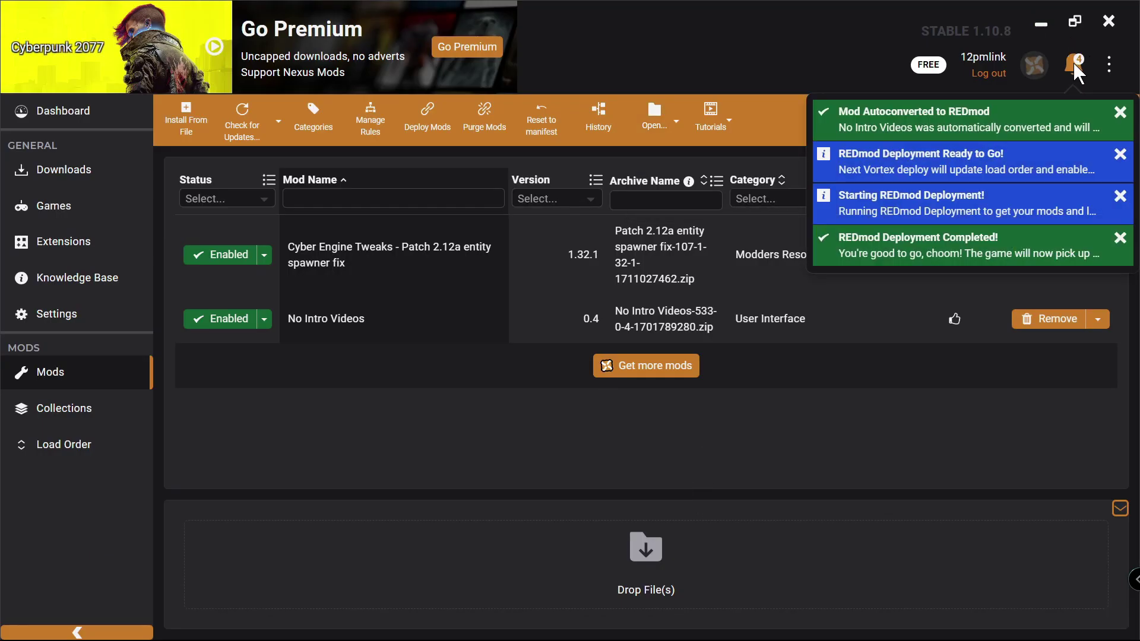
left_click(1120, 113)
left_click(1120, 112)
left_click(1121, 112)
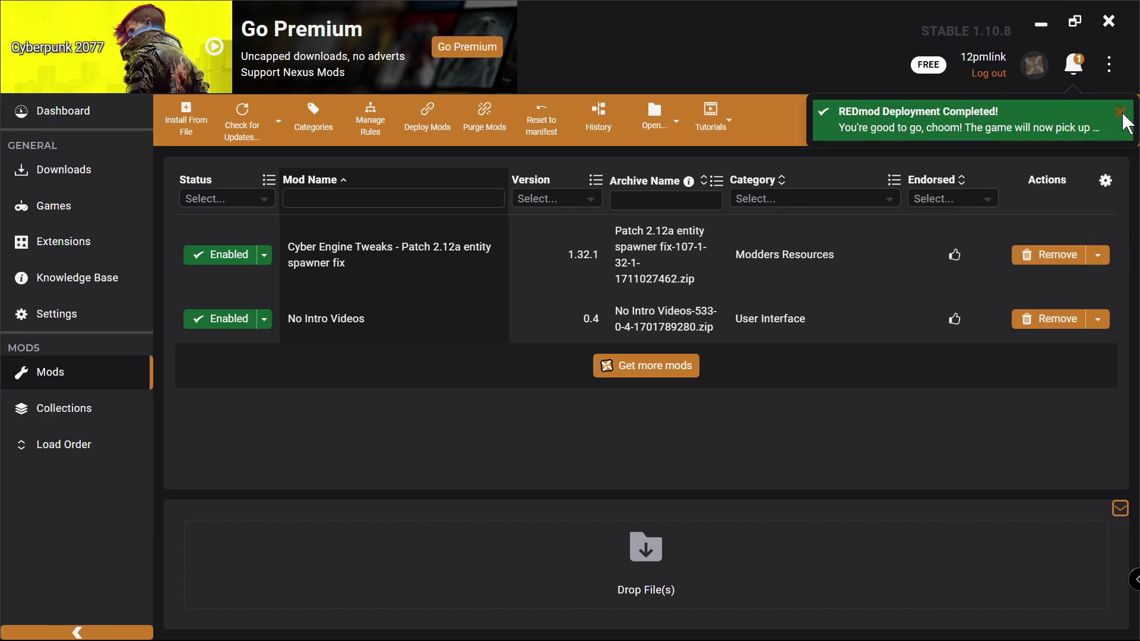
left_click(1121, 112)
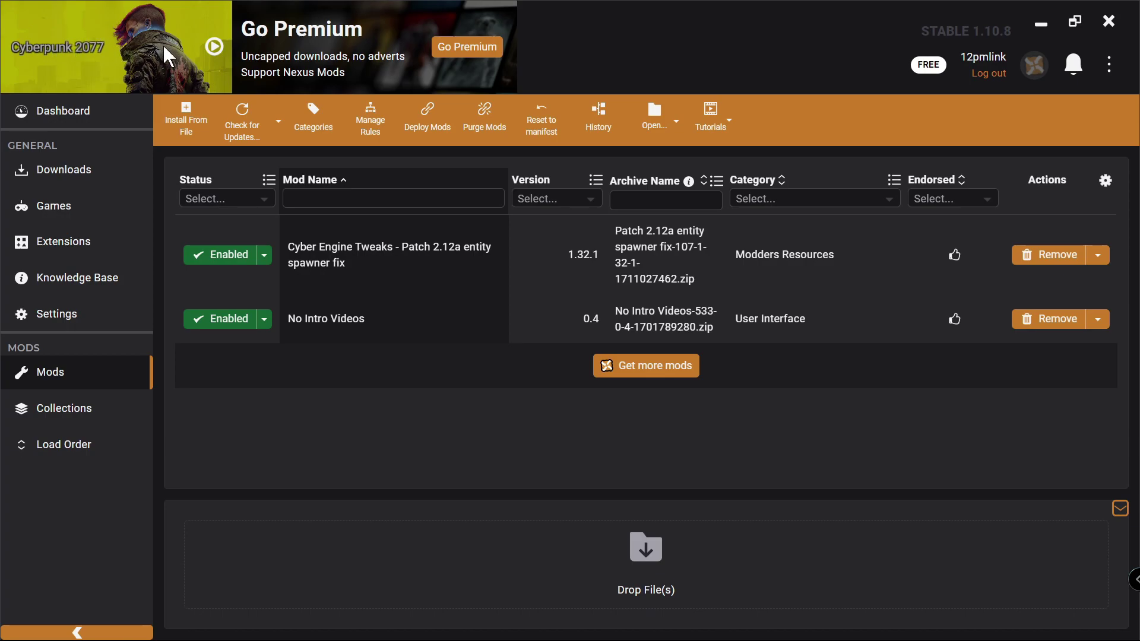
Launch Cyberpunk 2077 from Vortex and minimize the Vortex window.
left_click(215, 51)
left_click(1041, 27)
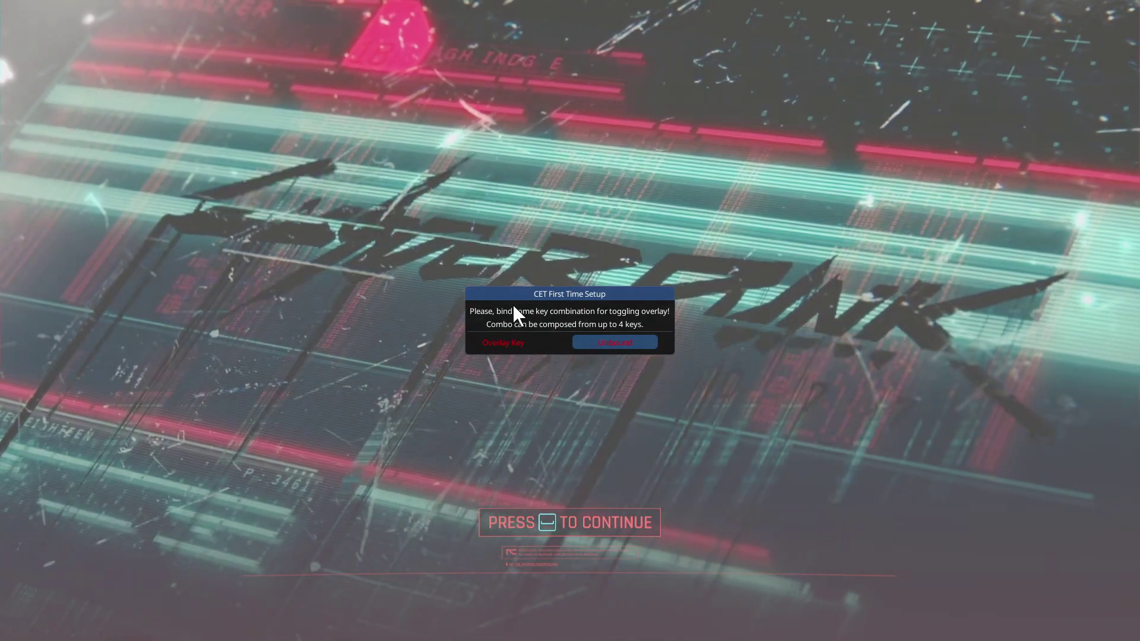
Move the CET First Time Setup dialog higher and bind the overlay key to the grave accent (`).
left_click_drag(532, 293, 530, 162)
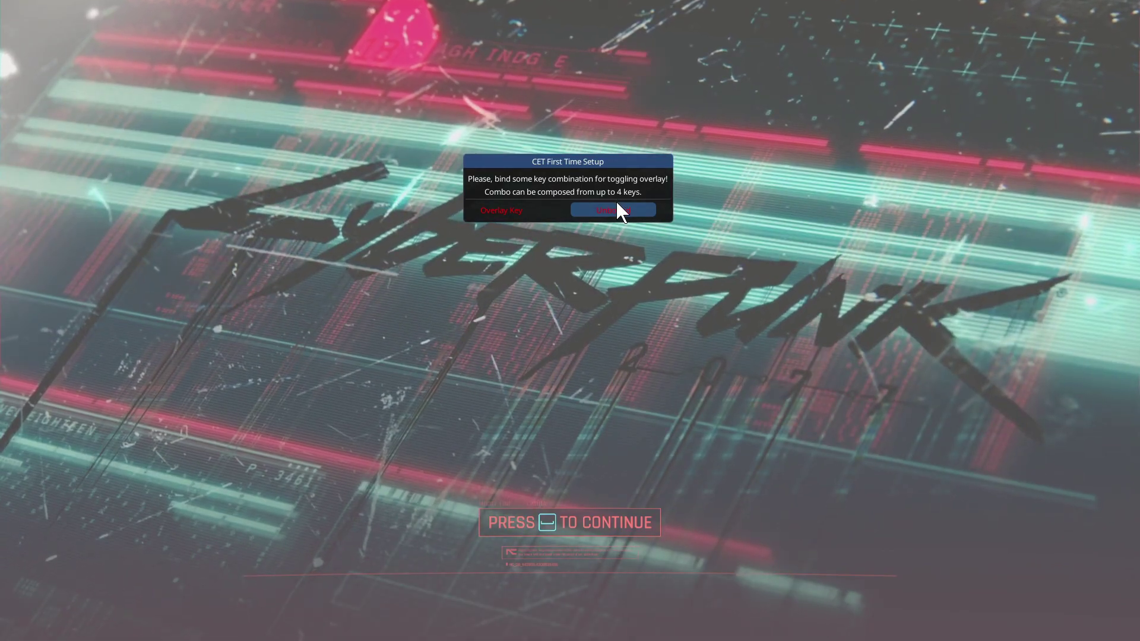
left_click(629, 212)
key("grave")
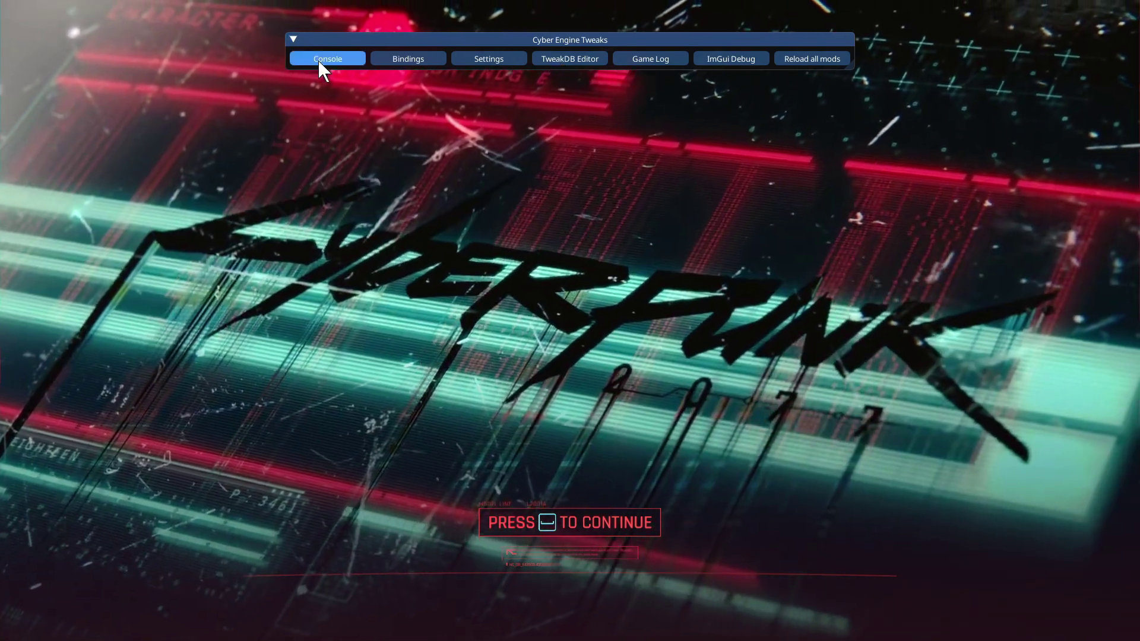
Look through the Console, Bindings, Settings and TweakDB Editor windows of the Cyber Engine Tweaks overlay.
left_click(319, 60)
left_click(407, 55)
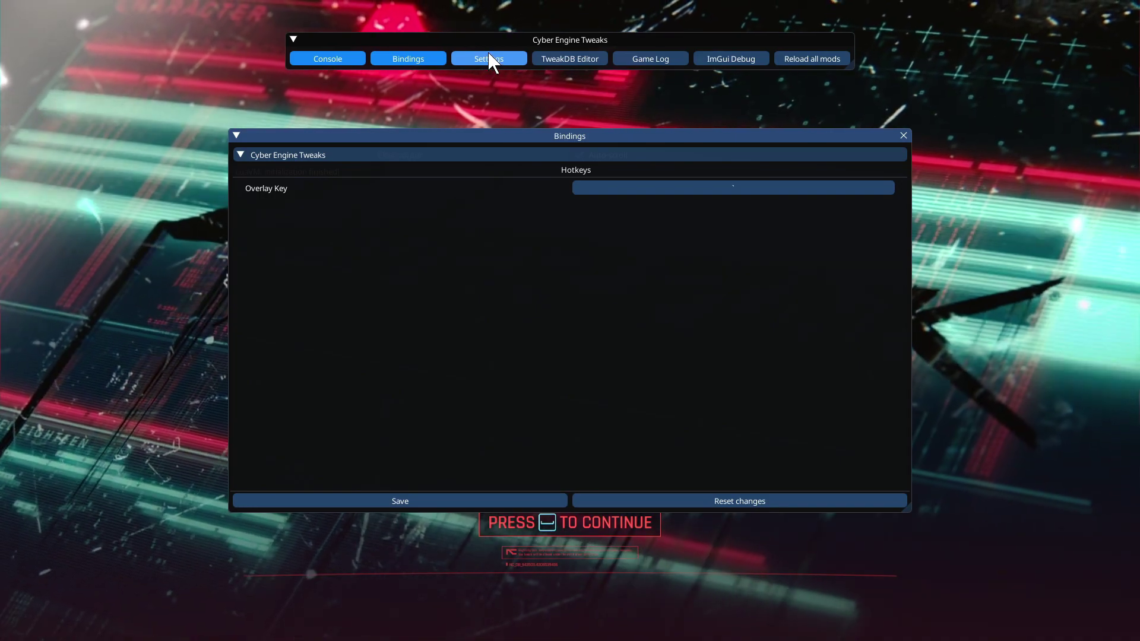
left_click(504, 58)
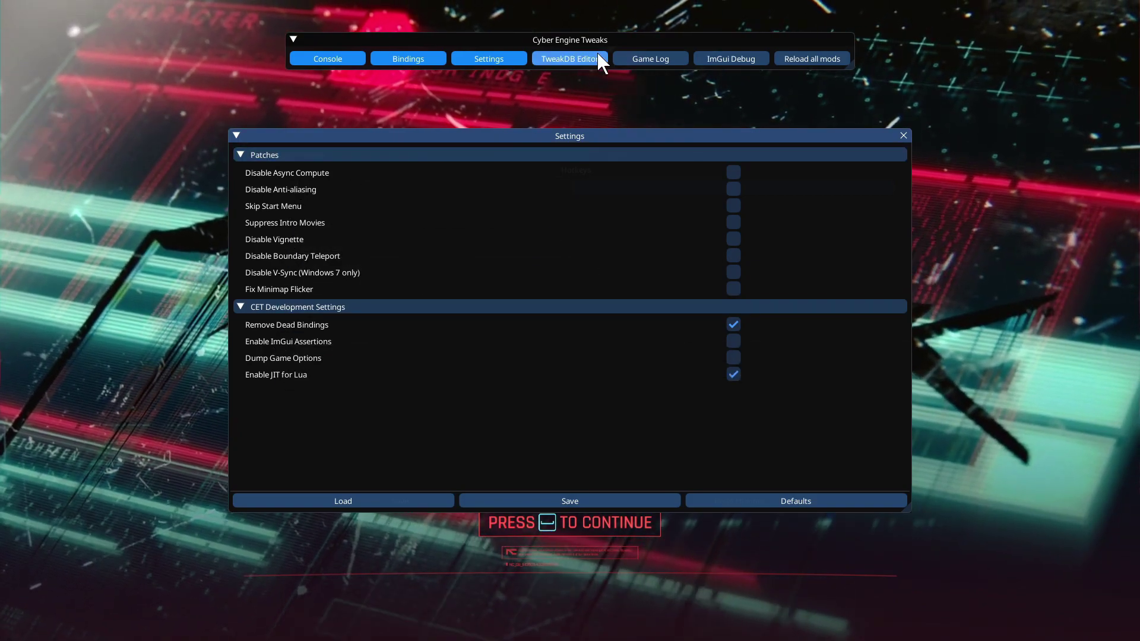
left_click(598, 56)
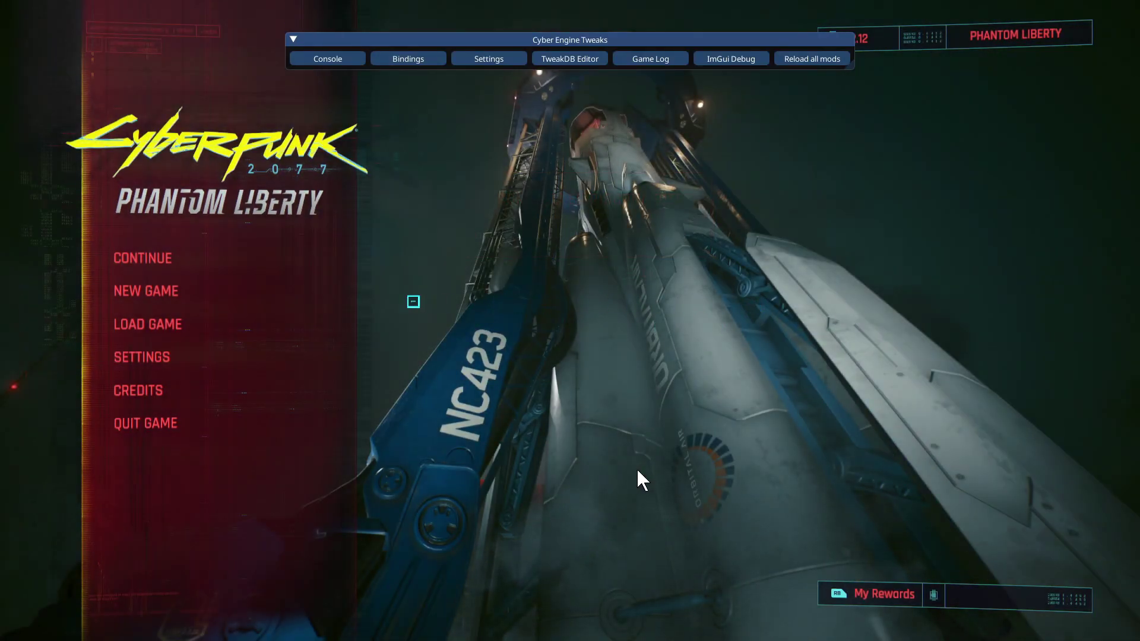
Browse the game's main menu entries and continue from the most recent save, ManualSave-26.
key("Down")
key("Down")
key("Down")
key("Down")
key("Down")
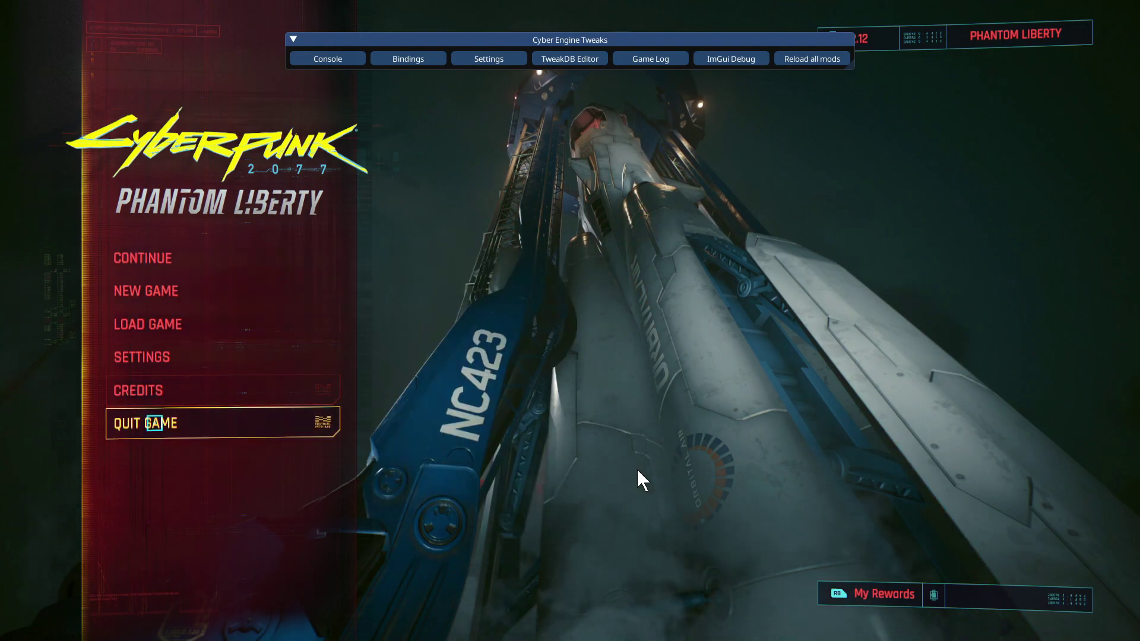
key("Up")
key("Up")
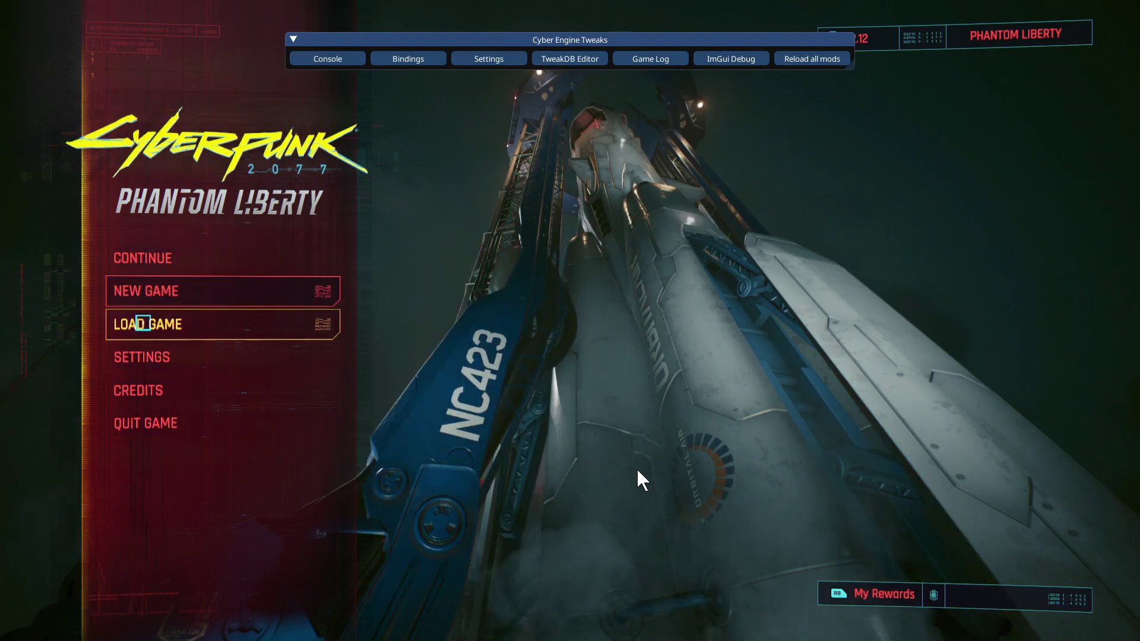
mouse_move(141, 260)
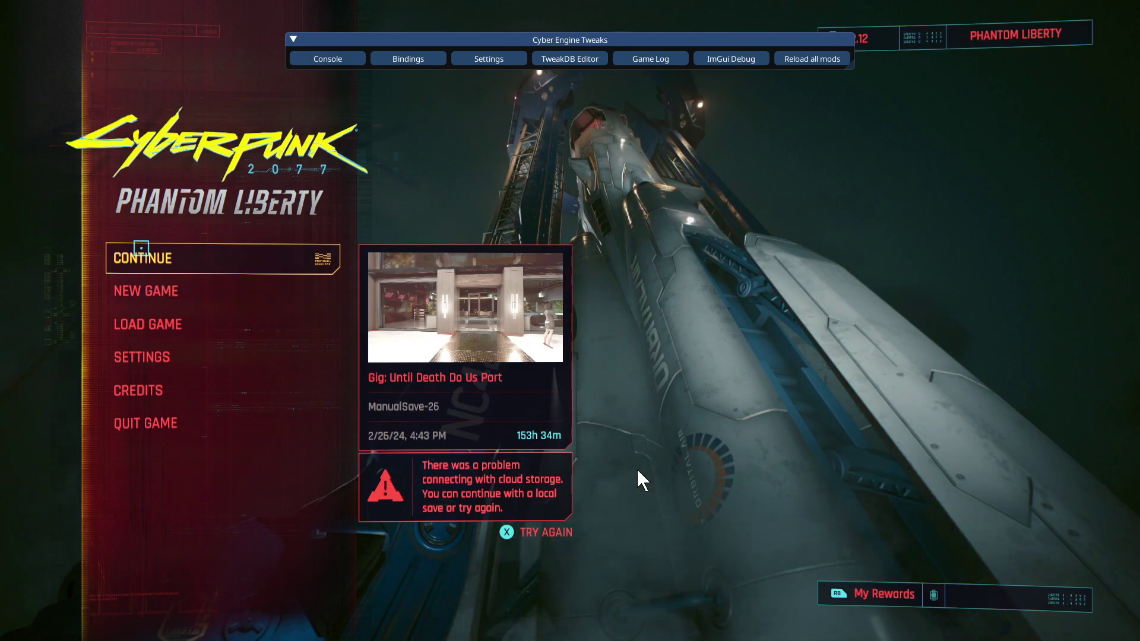
left_click(142, 260)
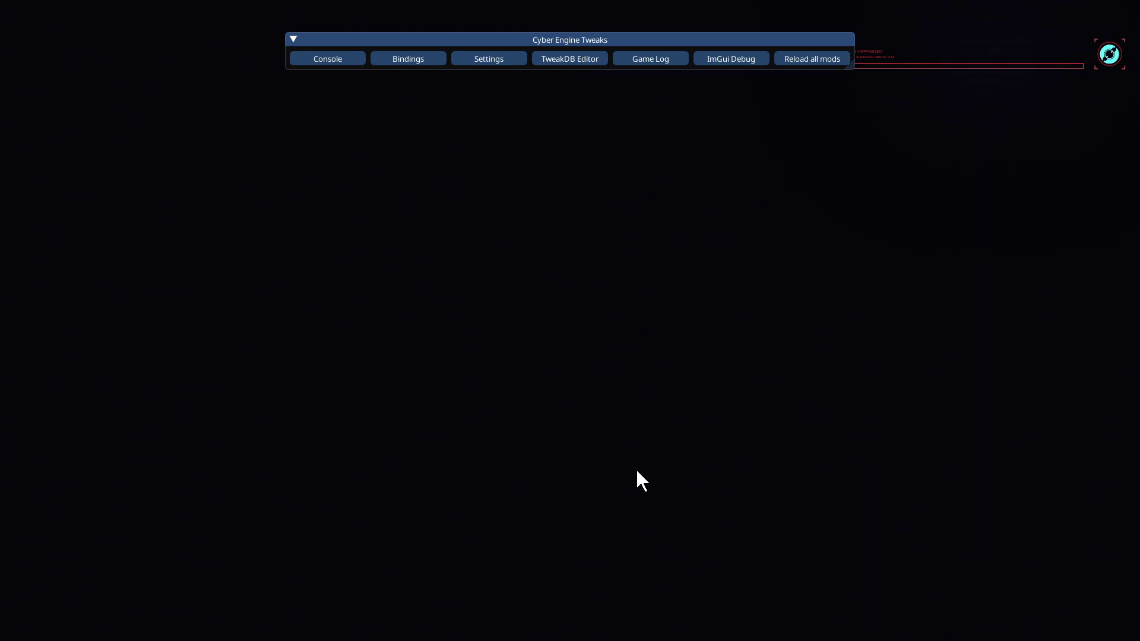
Hide the Cyber Engine Tweaks overlay with its bound toggle while the saved game loads.
key("grave")
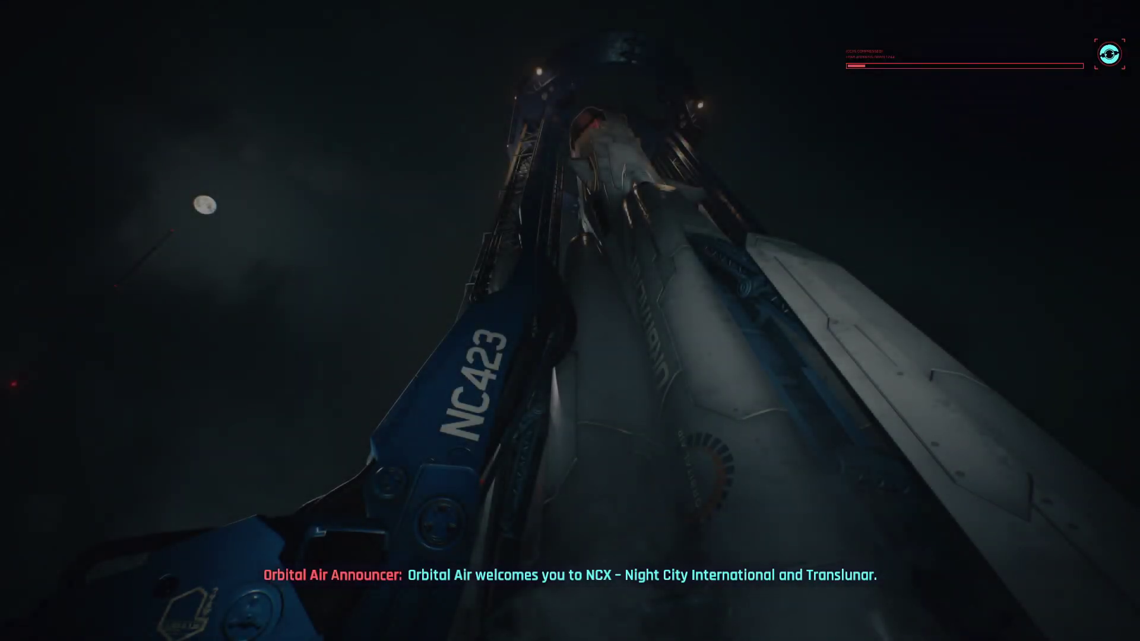
key("grave")
key("grave")
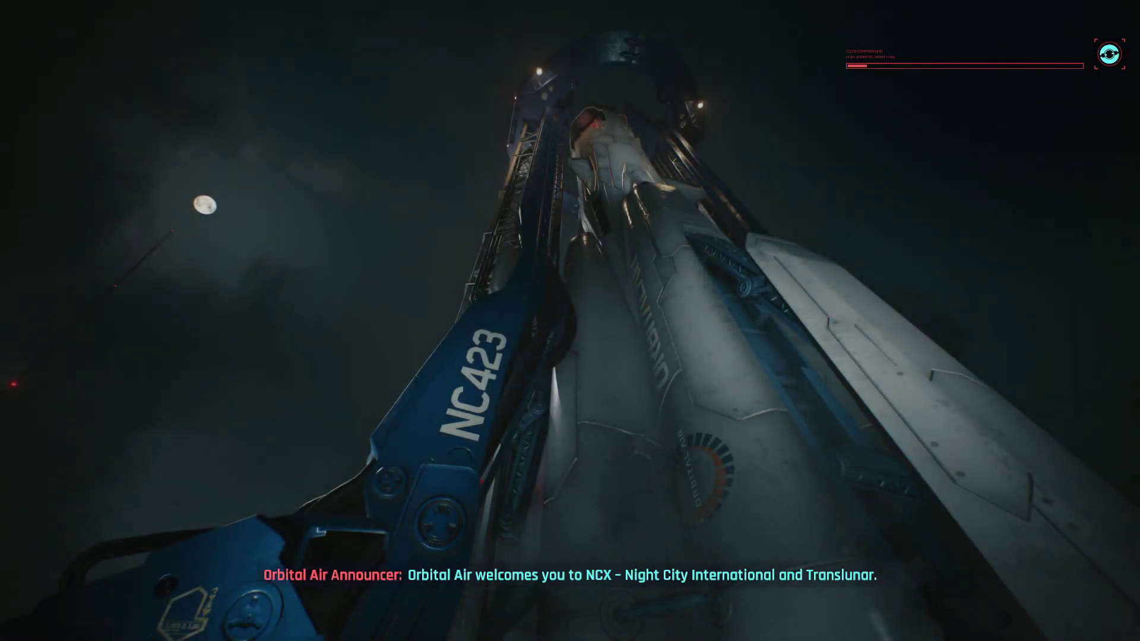
key("grave")
key("grave")
key("grave")
key("grave")
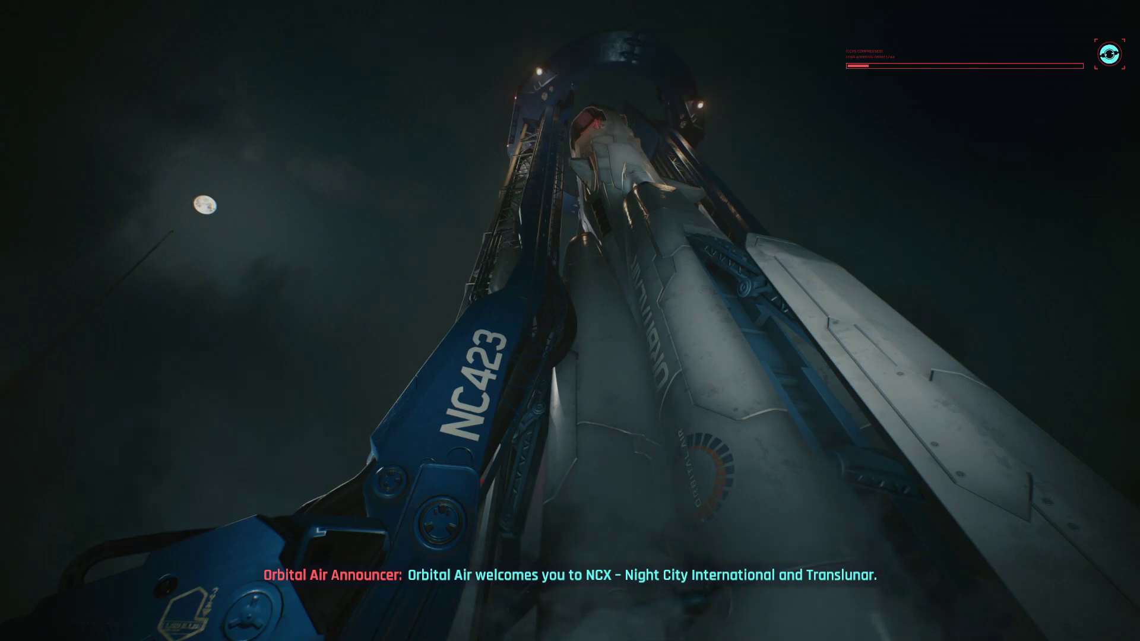
key("grave")
key("grave")
key("grave")
key("grave")
key("grave")
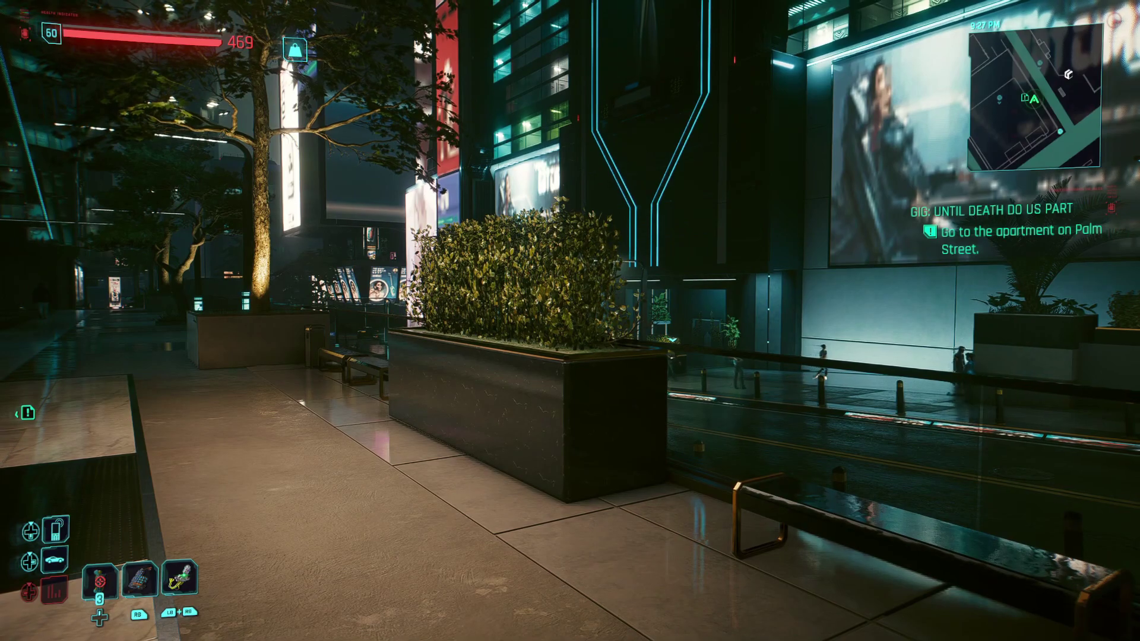
Pause the loaded game to bring up its in-game menu.
key("Escape")
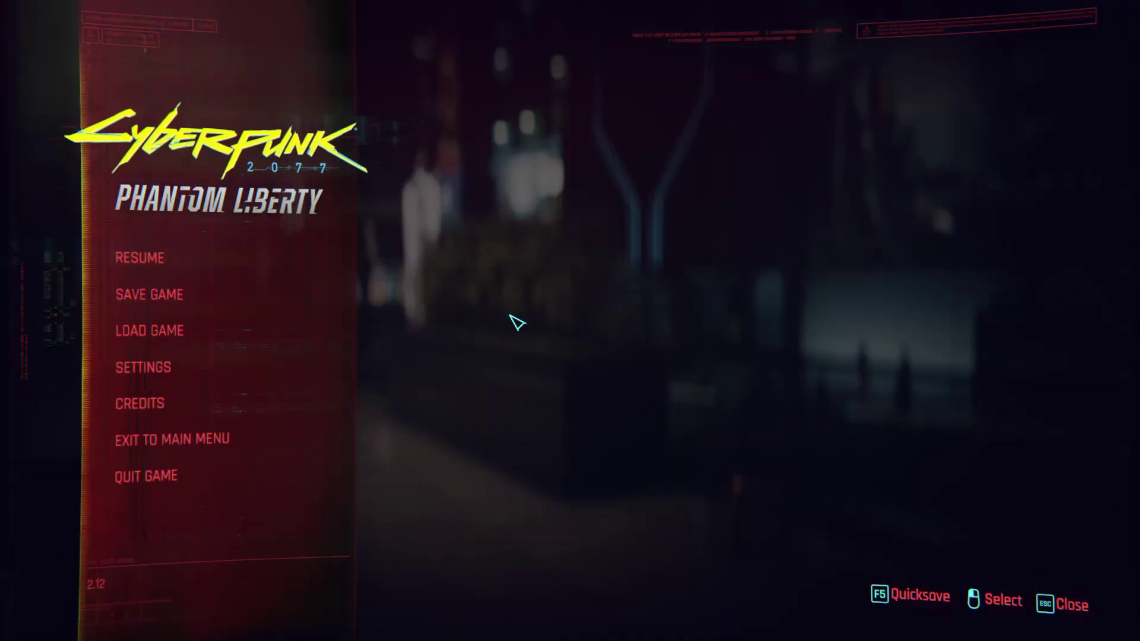